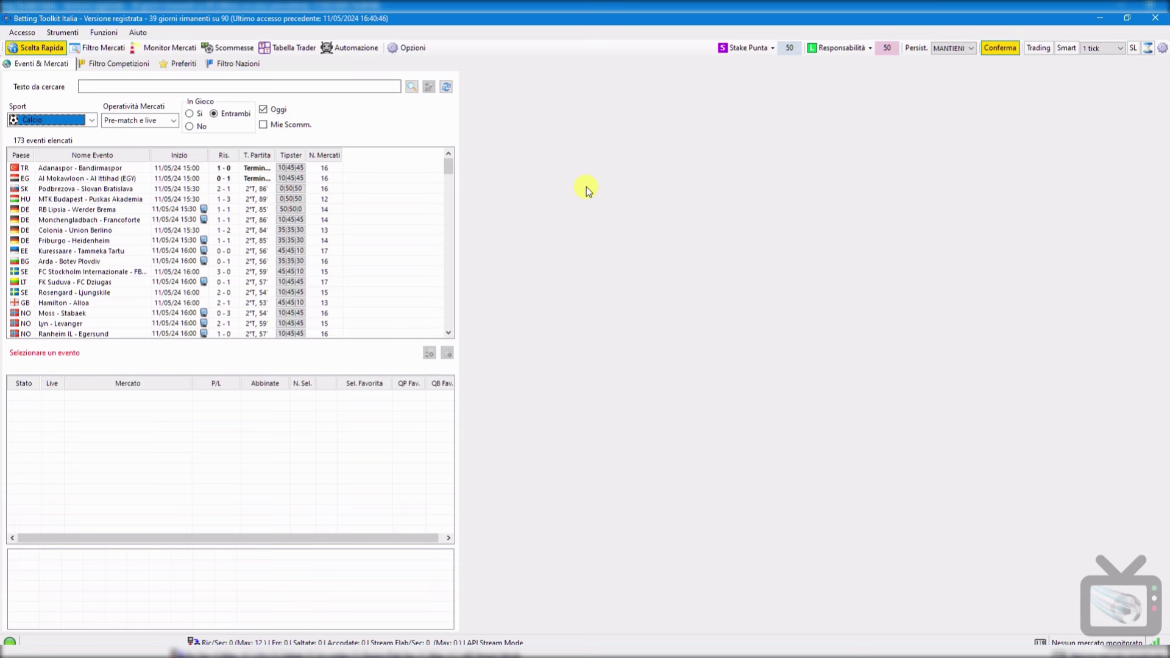
Step: List the Tennis events and select the ATP Rome doubles match starting at 17:20
click(92, 121)
click(82, 142)
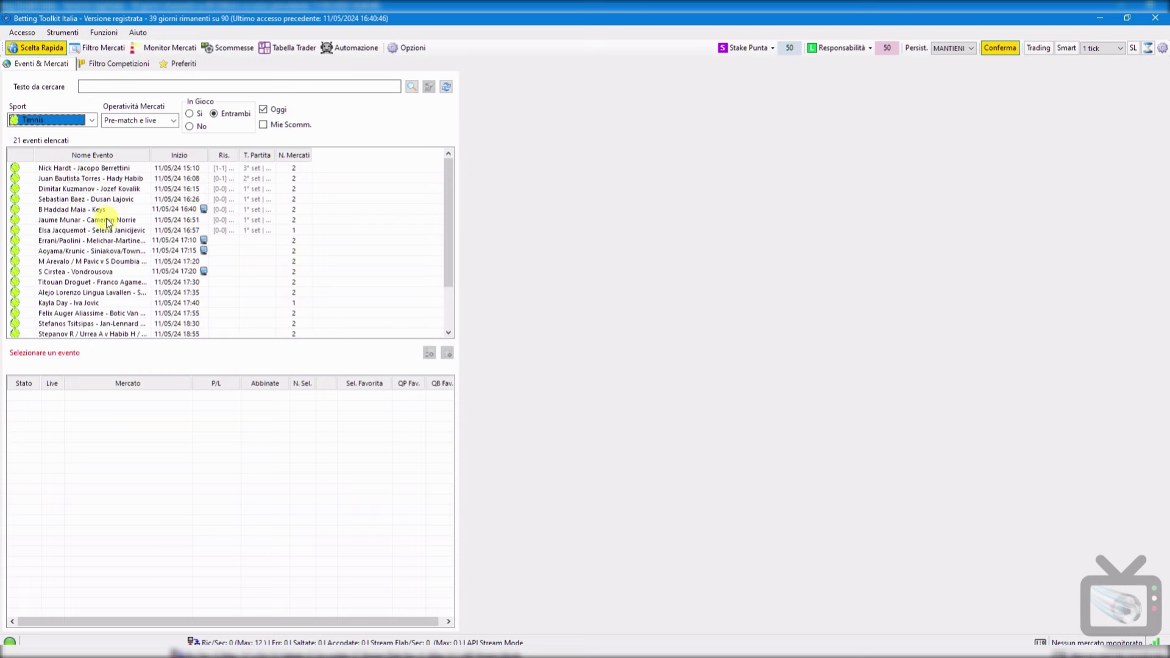
scroll(105, 228, down, 1)
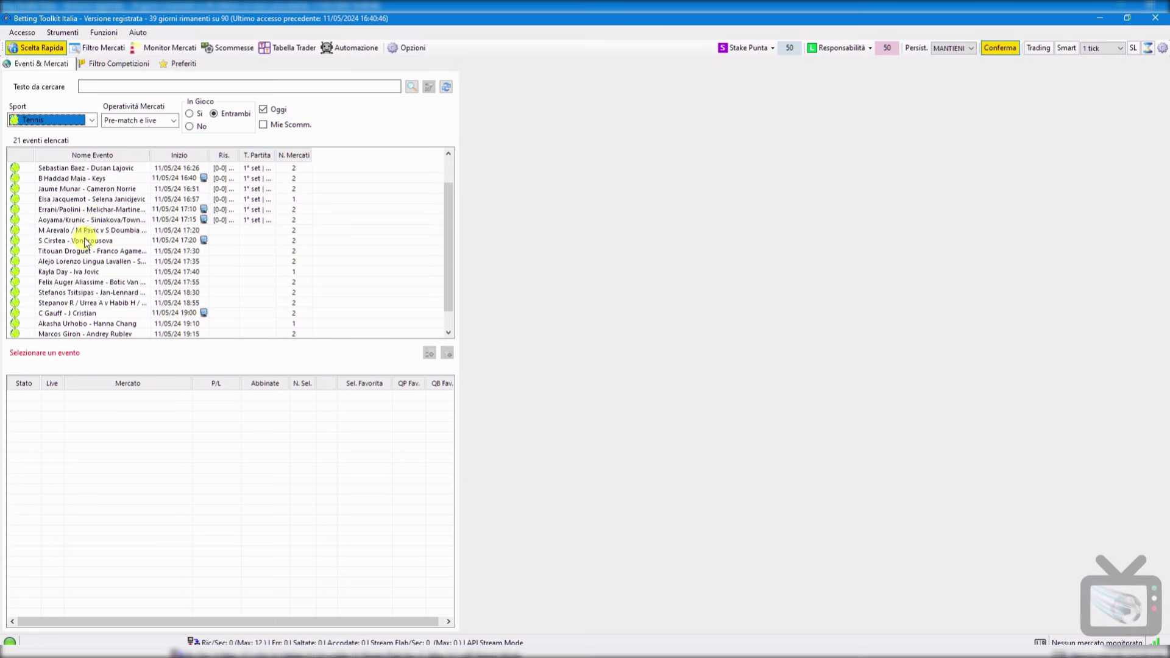
click(115, 232)
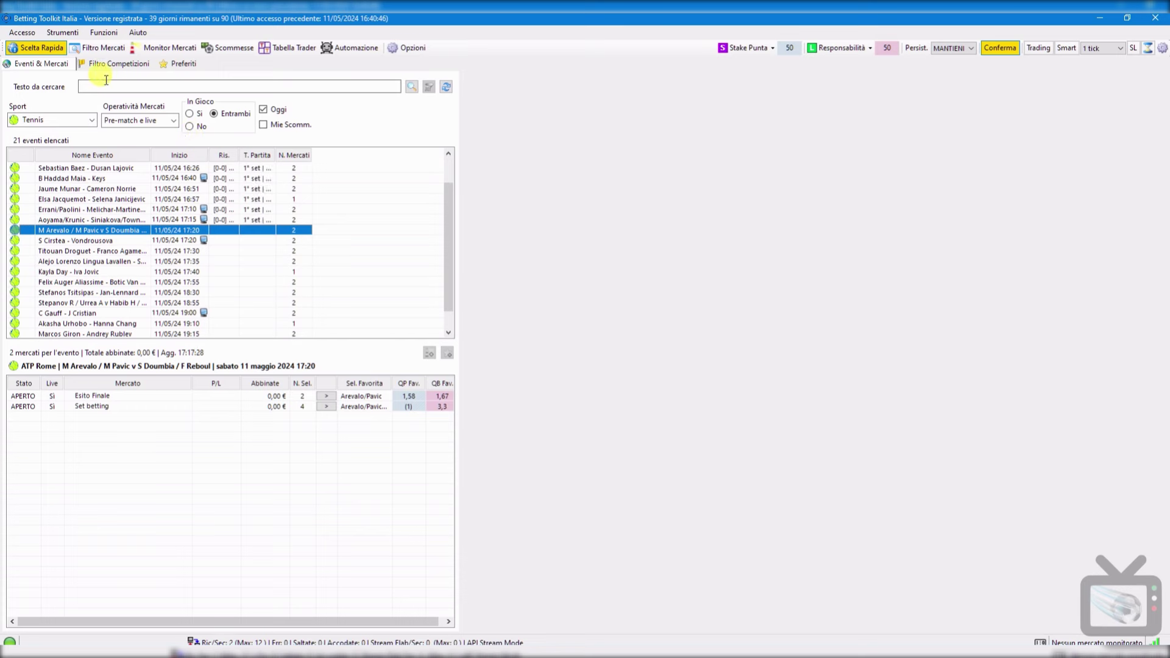
Step: Check the favourites list and return to the events and markets list
click(180, 63)
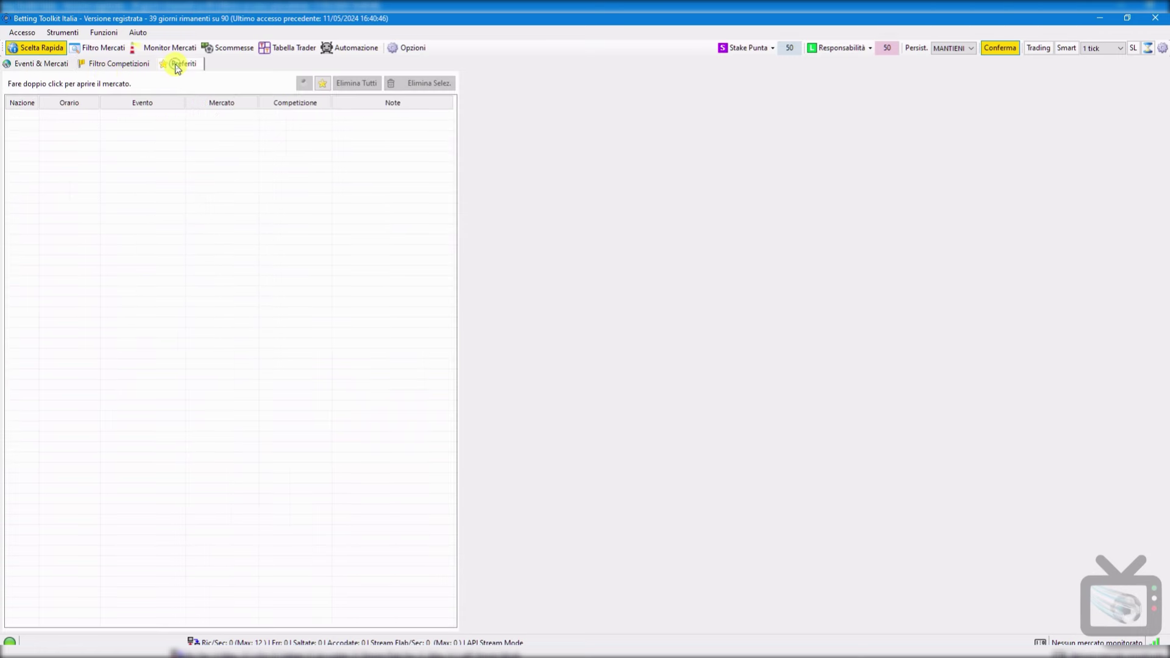
click(91, 32)
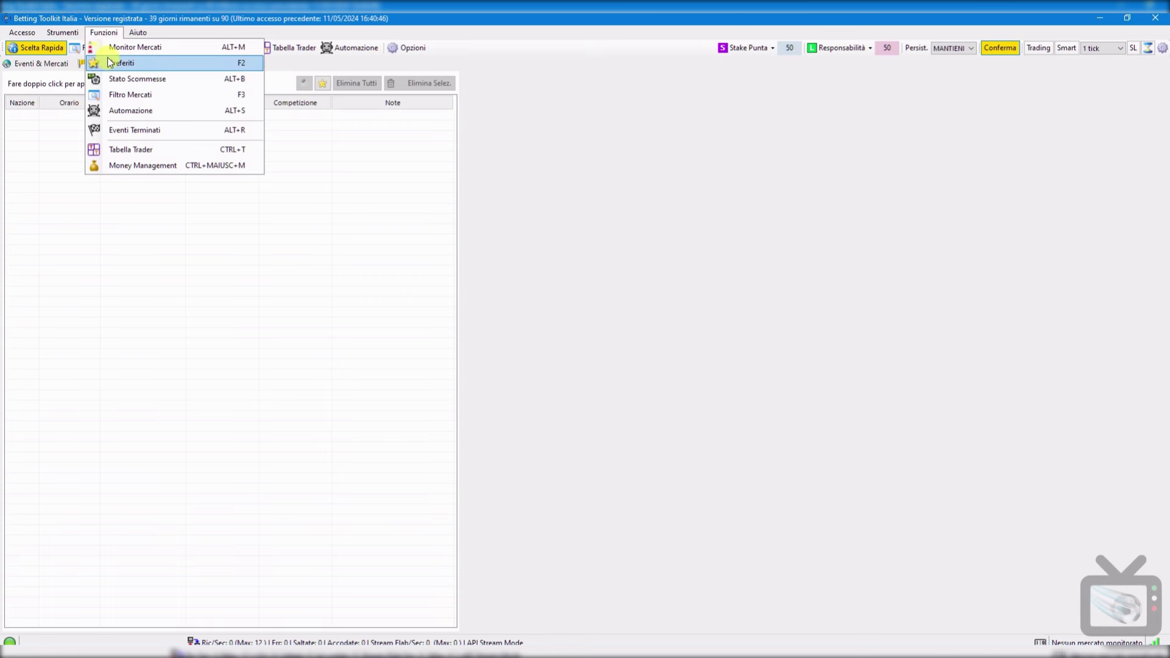
click(36, 67)
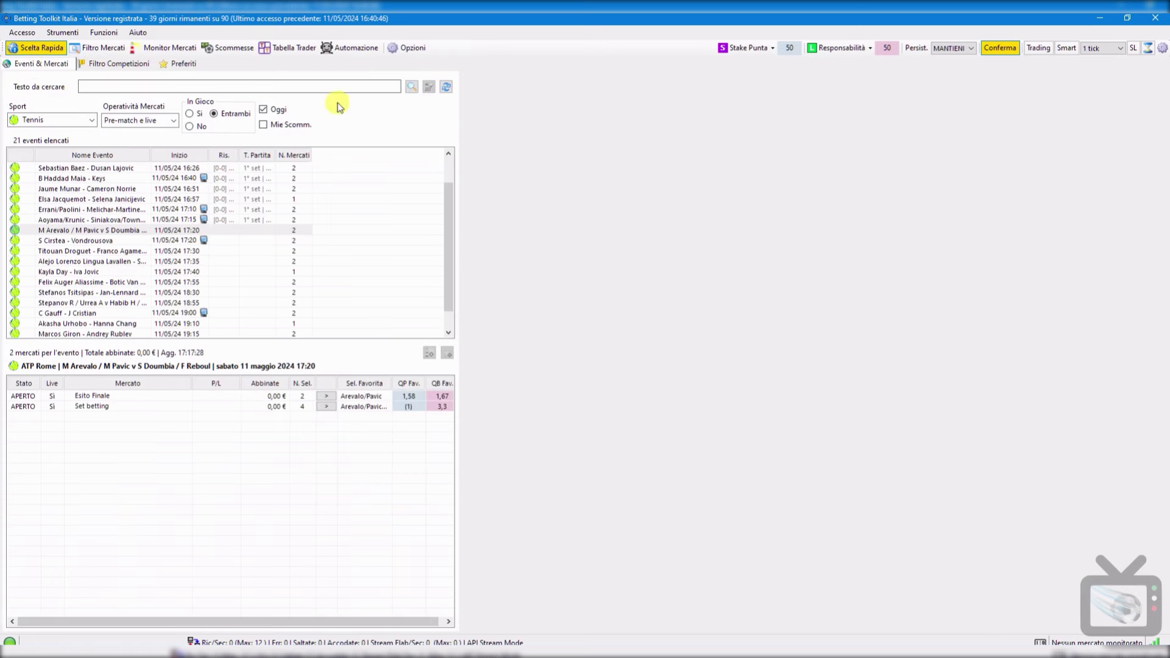
Step: Open the automation strategy manager full screen and load the strategy "Tennis Filtra Incontri Singolo - Betting Channel"
click(351, 48)
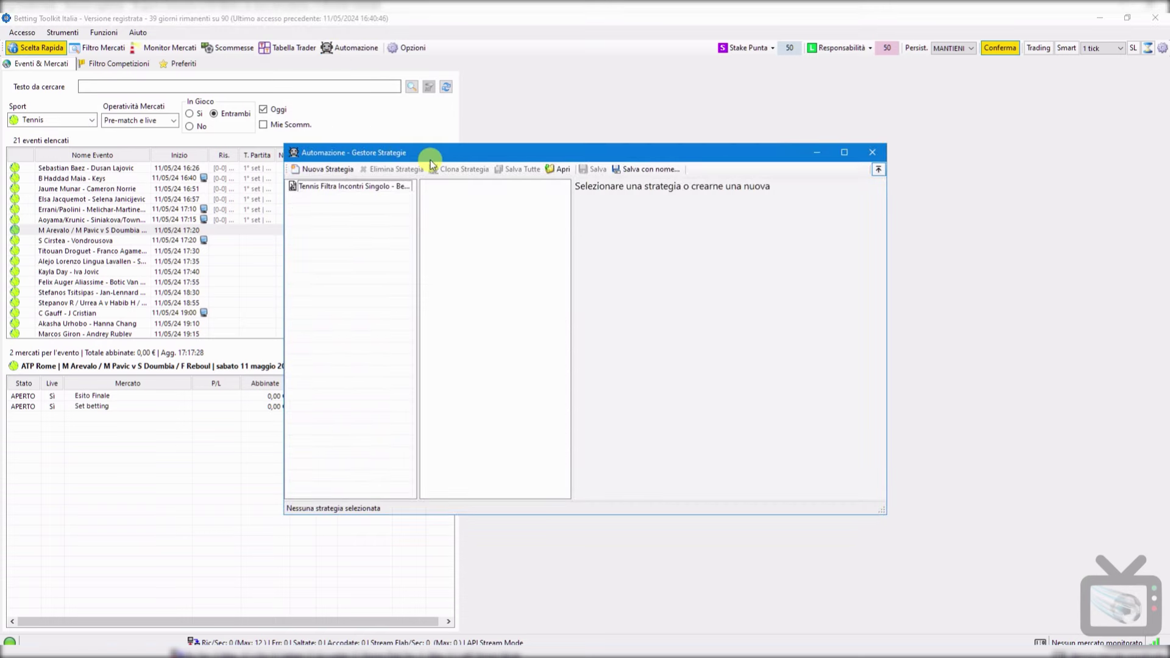
drag(430, 159, 506, 142)
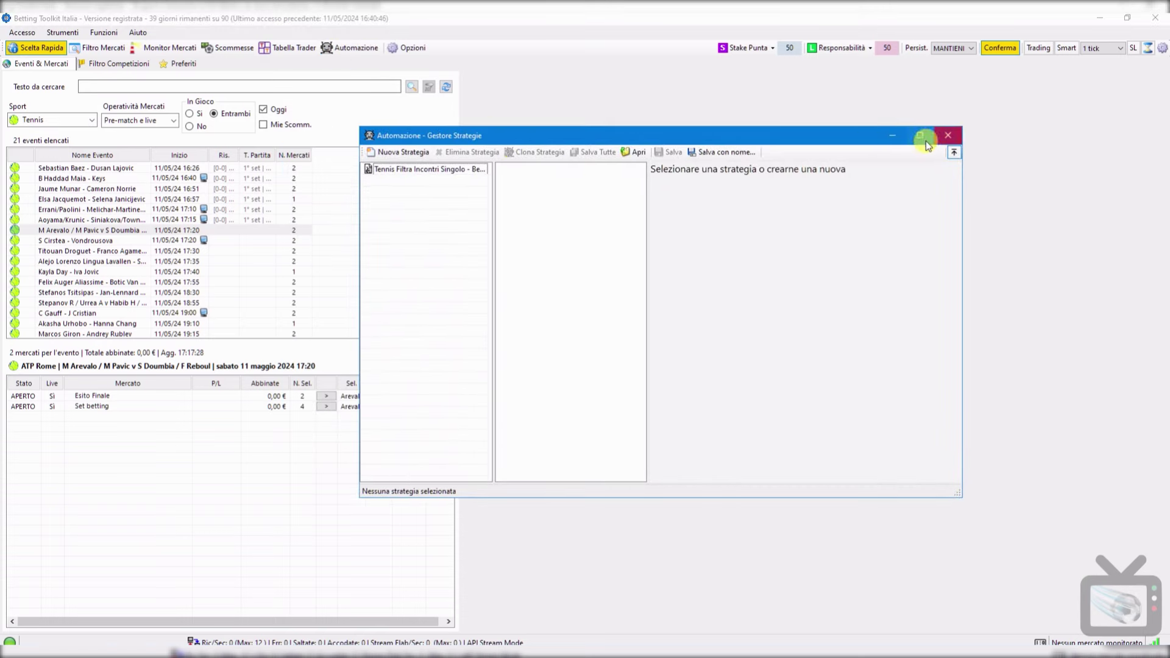
click(920, 136)
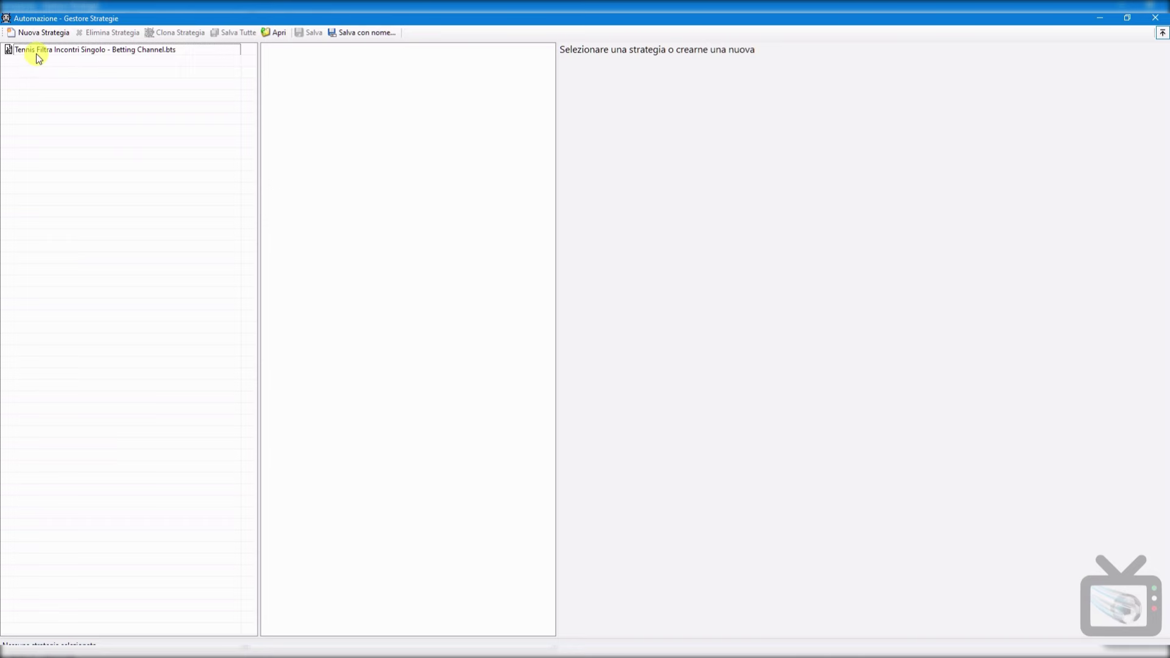
click(71, 50)
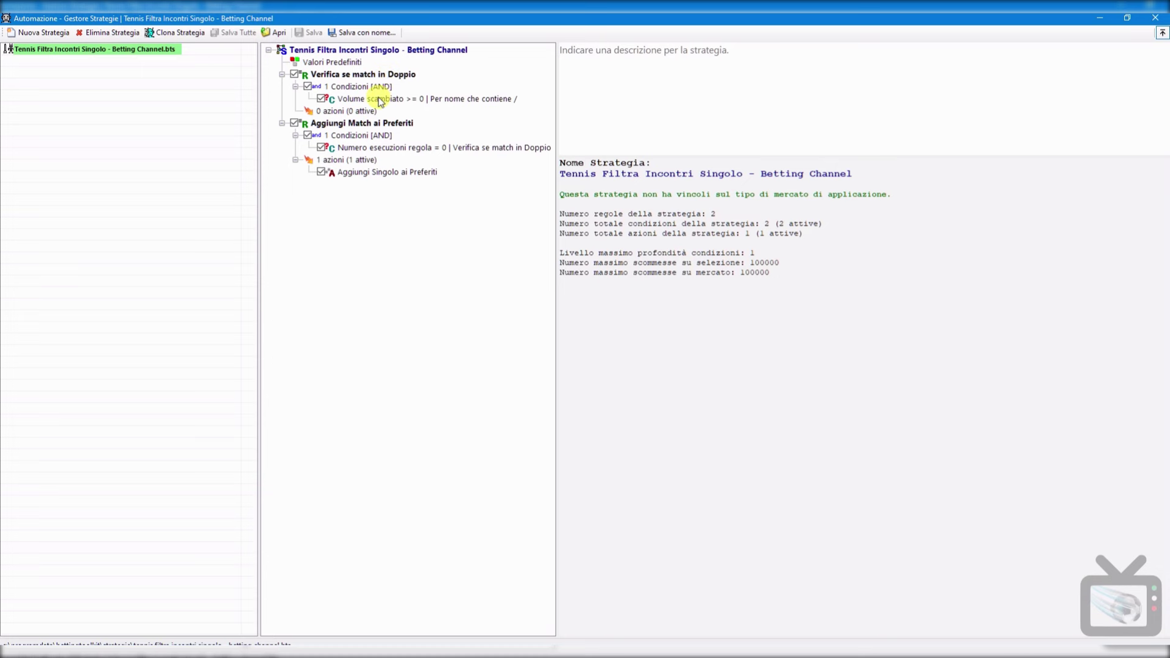
Step: In the "Verifica se match in Doppio" volume condition, set the selection to "Per nome che contiene", keep "/" as the text, and save the strategy
click(379, 99)
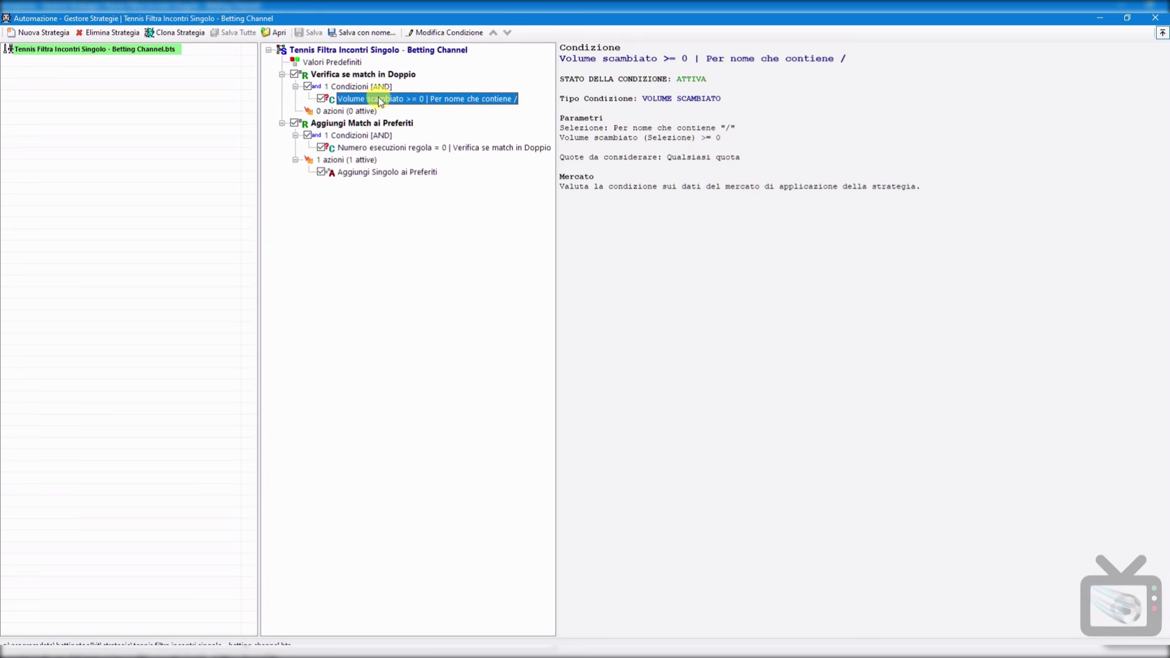
right_click(379, 99)
click(404, 117)
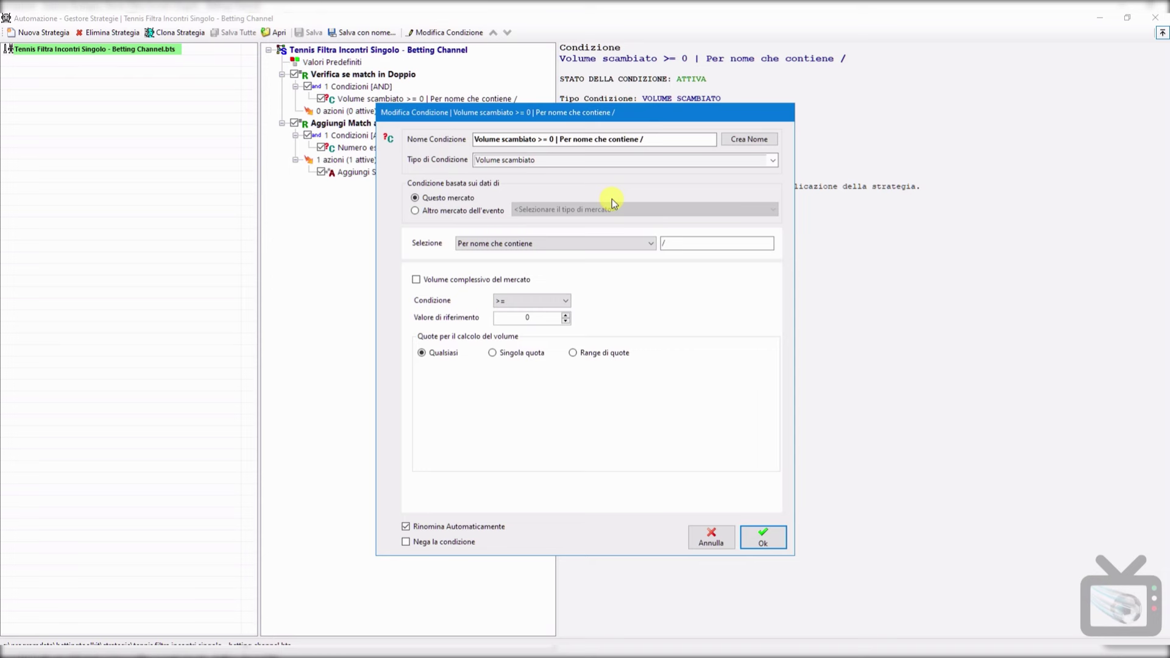
click(651, 245)
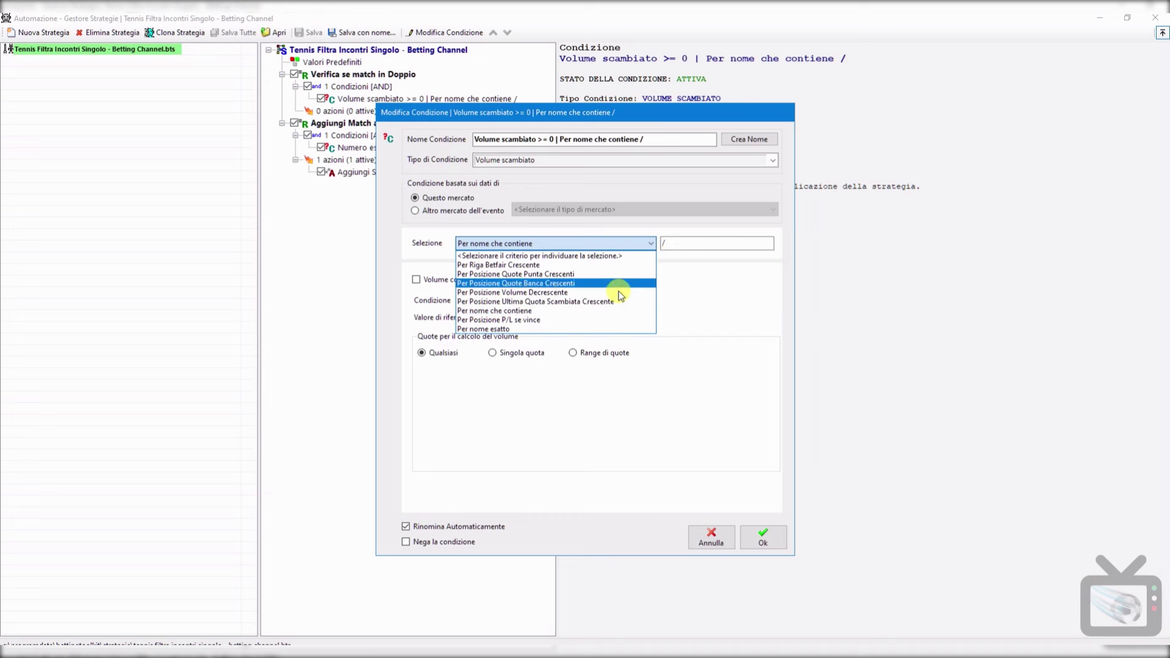
click(594, 312)
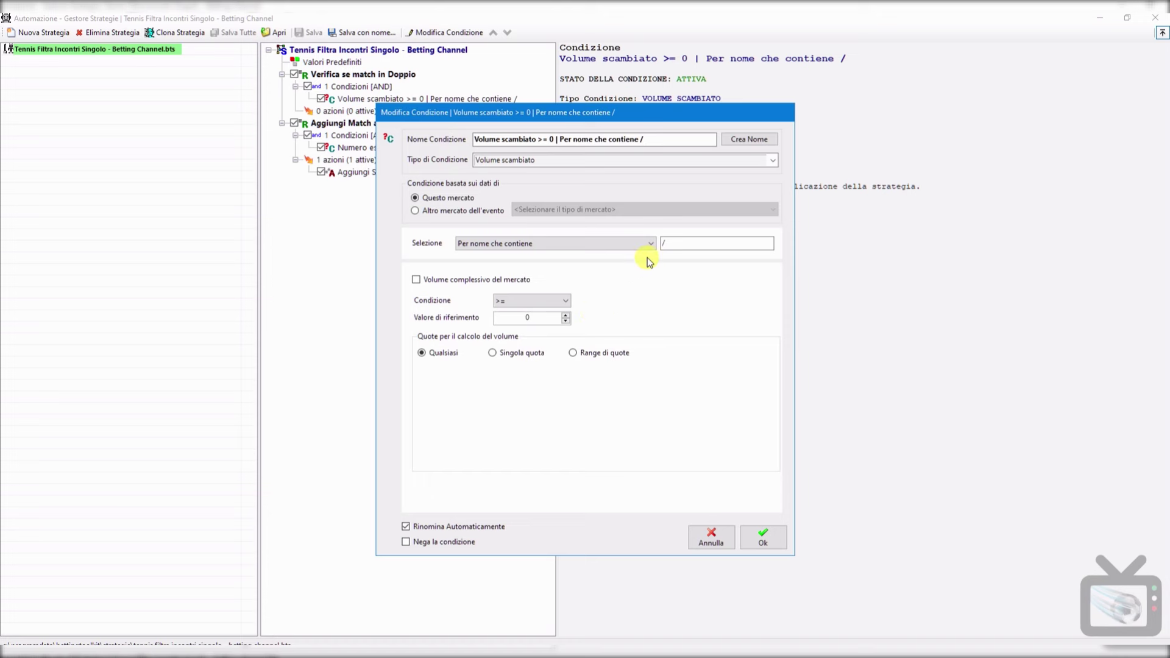
click(668, 239)
click(762, 538)
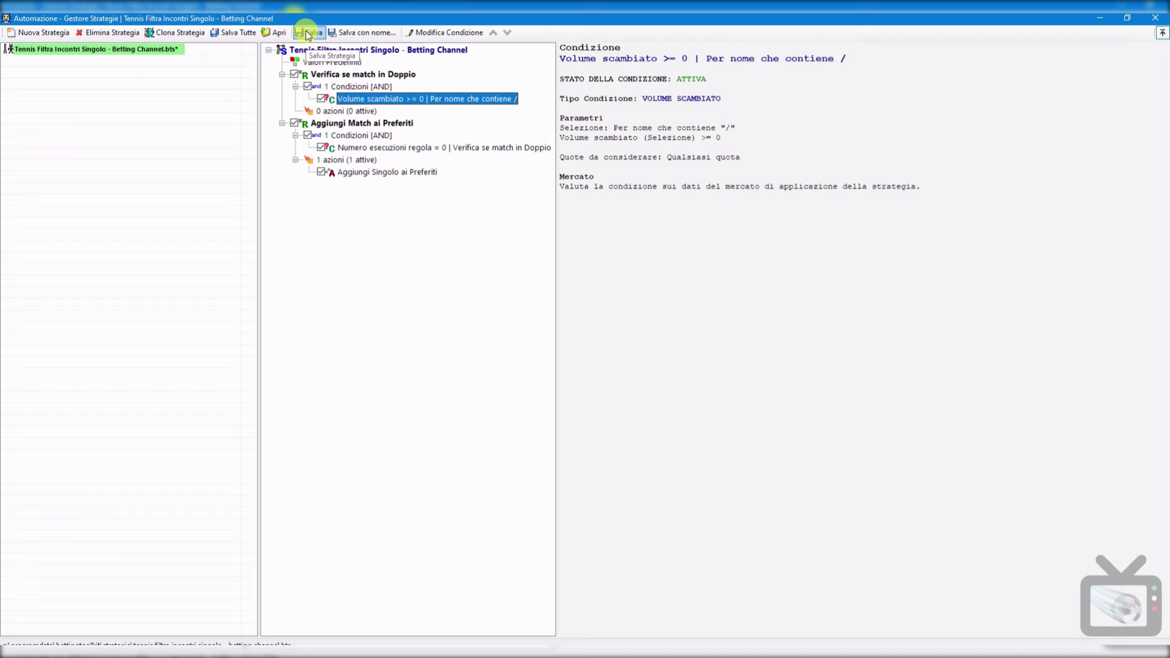
click(308, 34)
click(1097, 20)
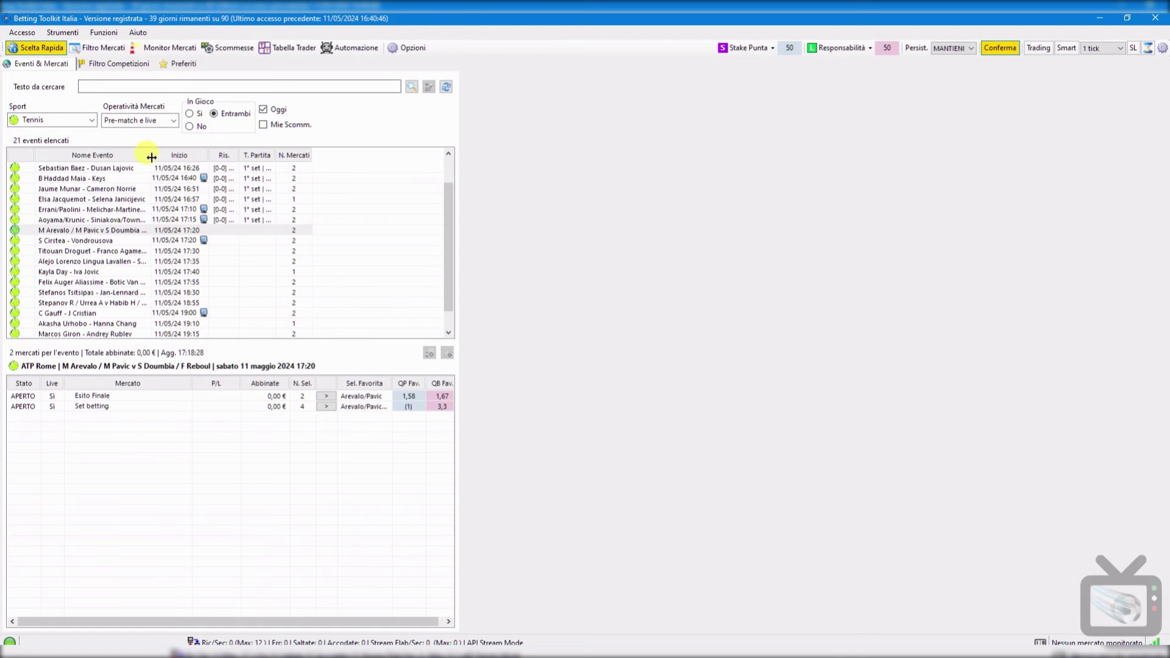
Step: Widen the event name column and open the Esito Finale market of the 17:20 doubles match
drag(147, 158, 191, 158)
click(137, 230)
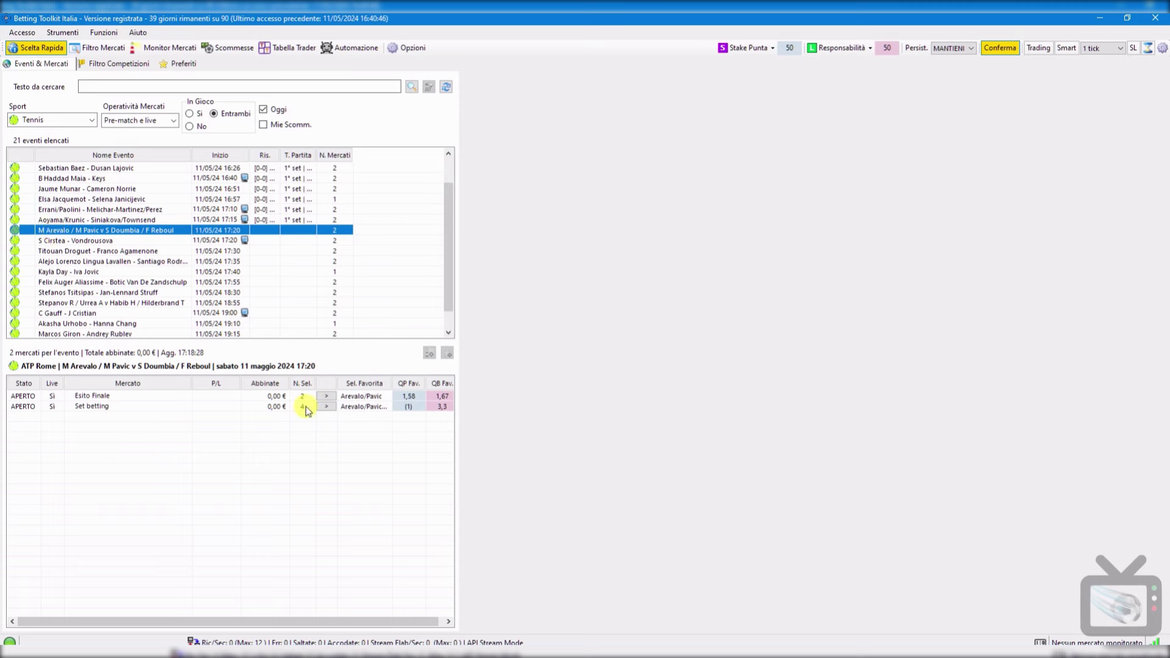
click(326, 401)
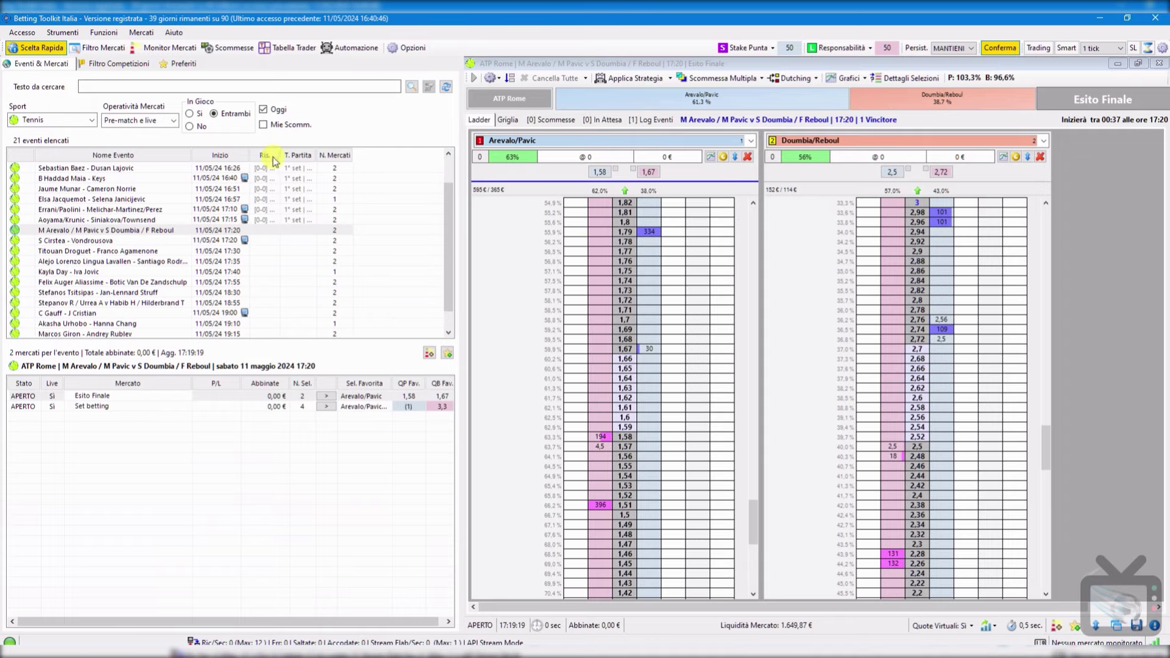
Step: Return to the strategy manager and review the name criterion in the "Verifica se match in Doppio" volume condition
click(350, 48)
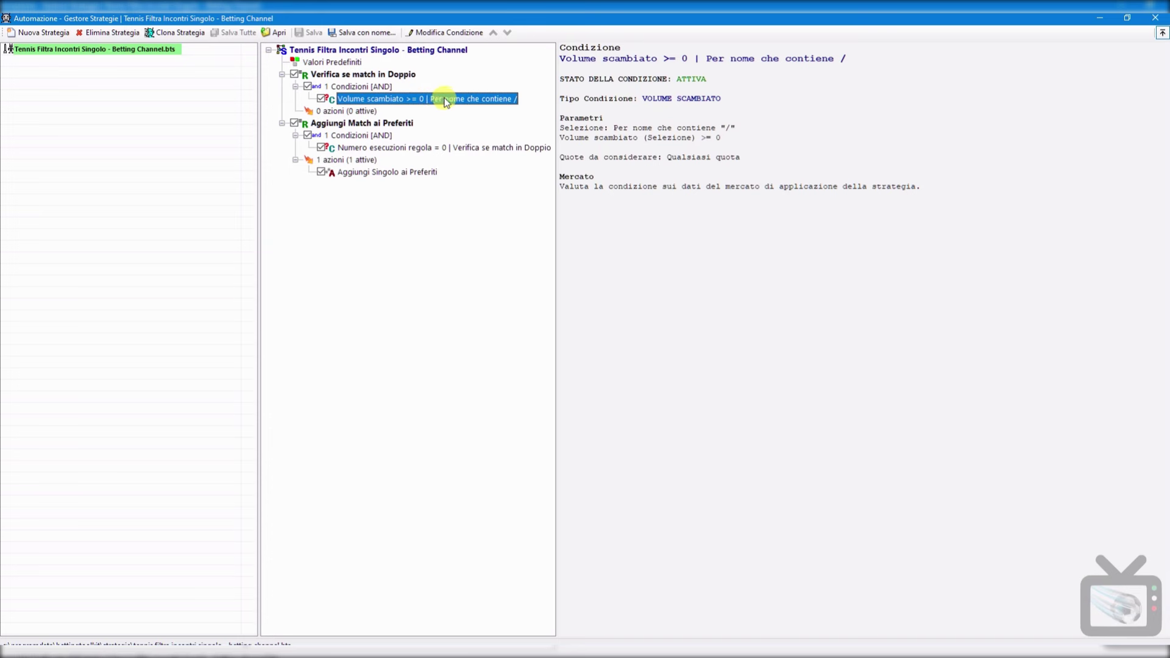
right_click(444, 98)
click(468, 105)
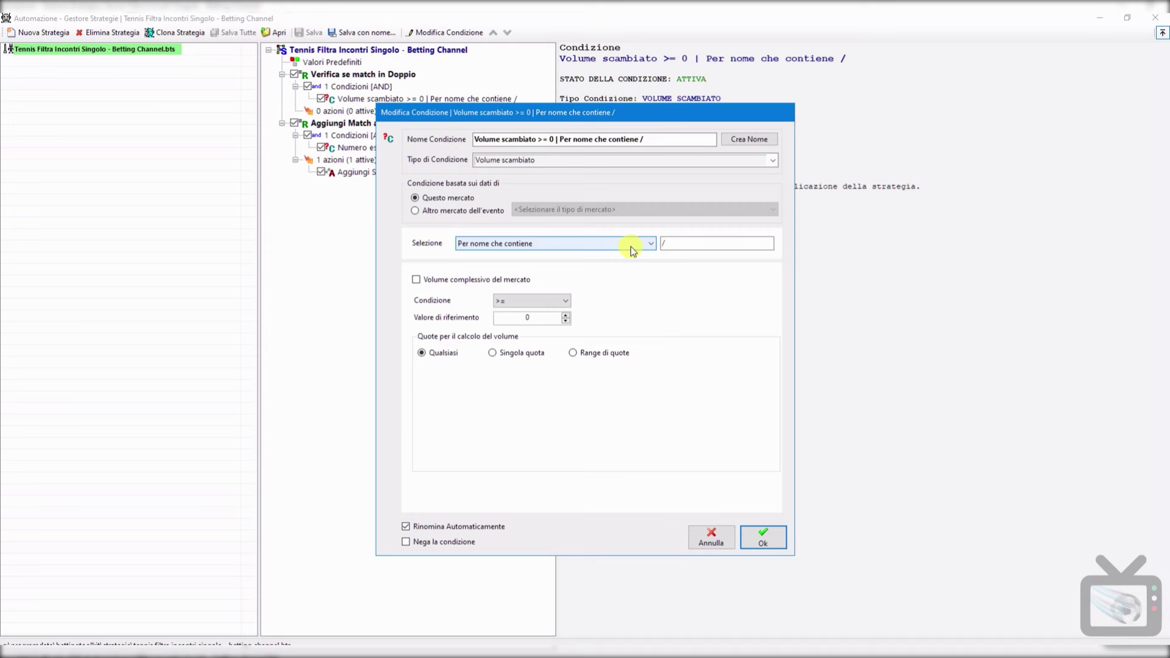
click(774, 538)
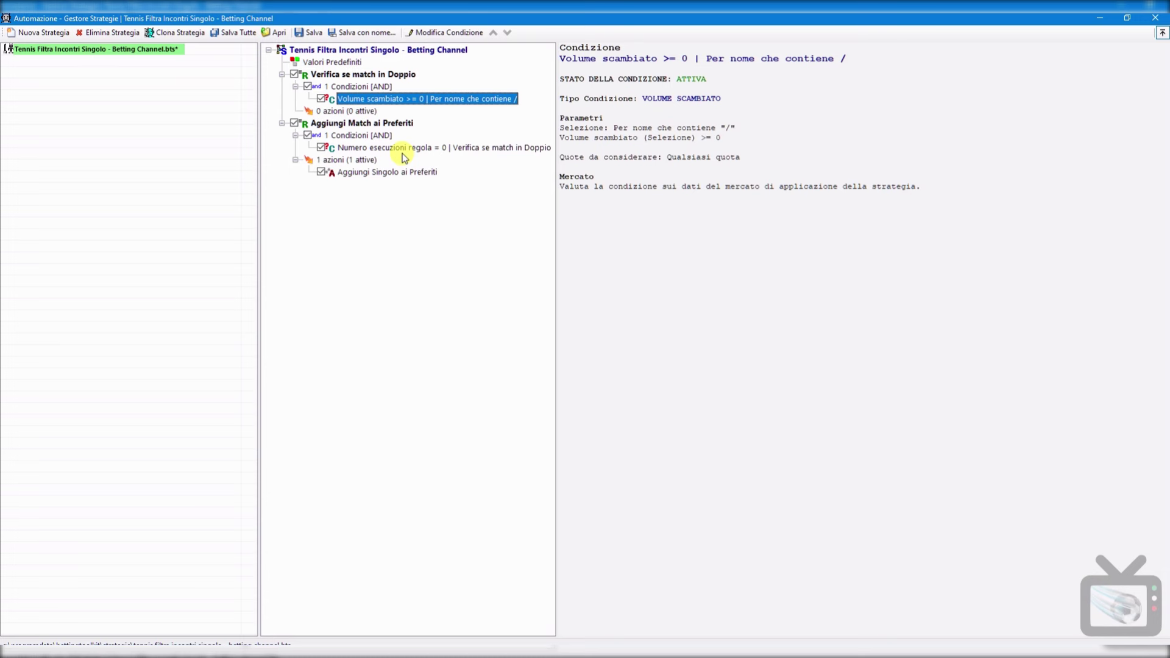
Step: Examine the "Aggiungi Match ai Preferiti" rule and the settings of its rule execution count condition
click(373, 124)
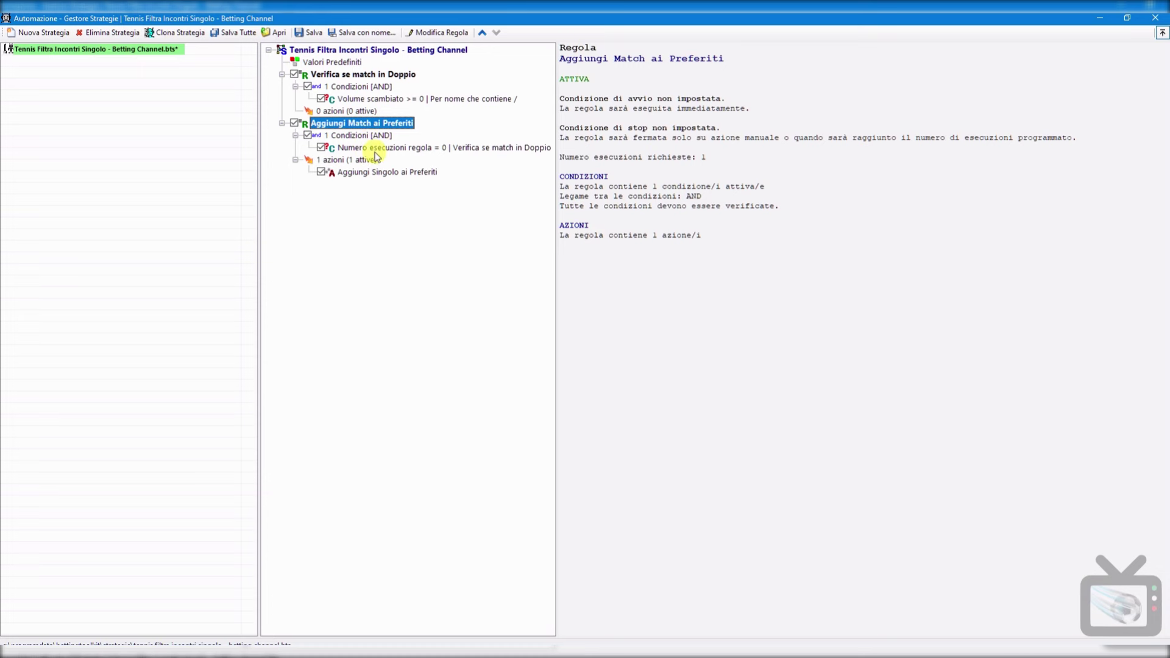
click(378, 147)
right_click(379, 148)
click(405, 155)
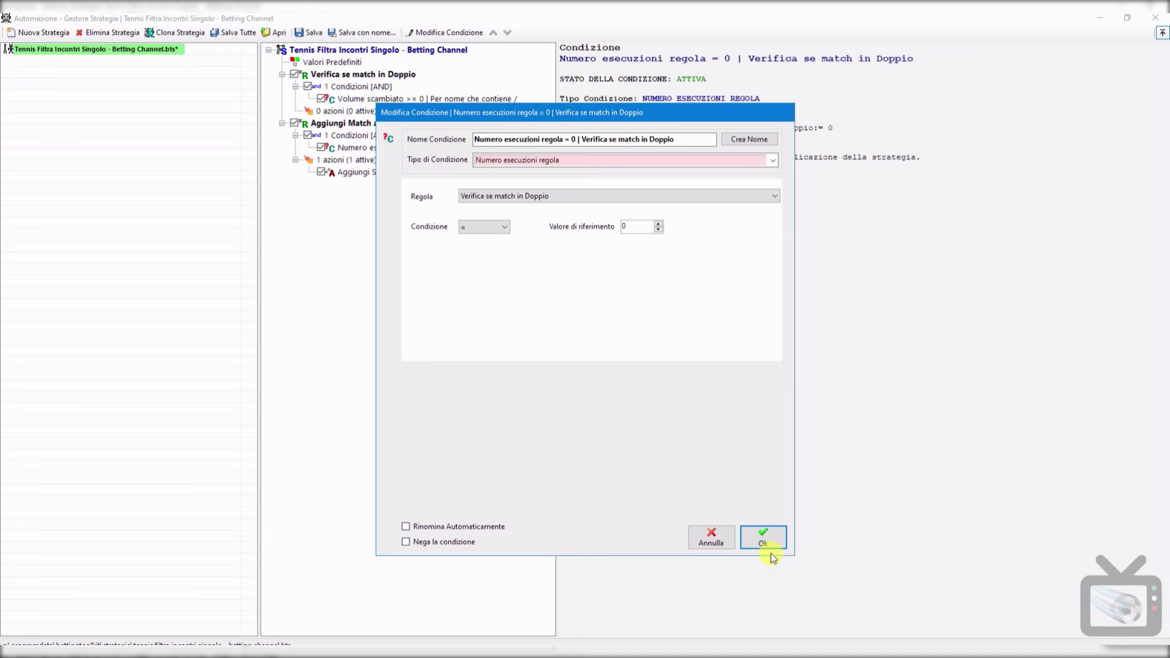
click(762, 536)
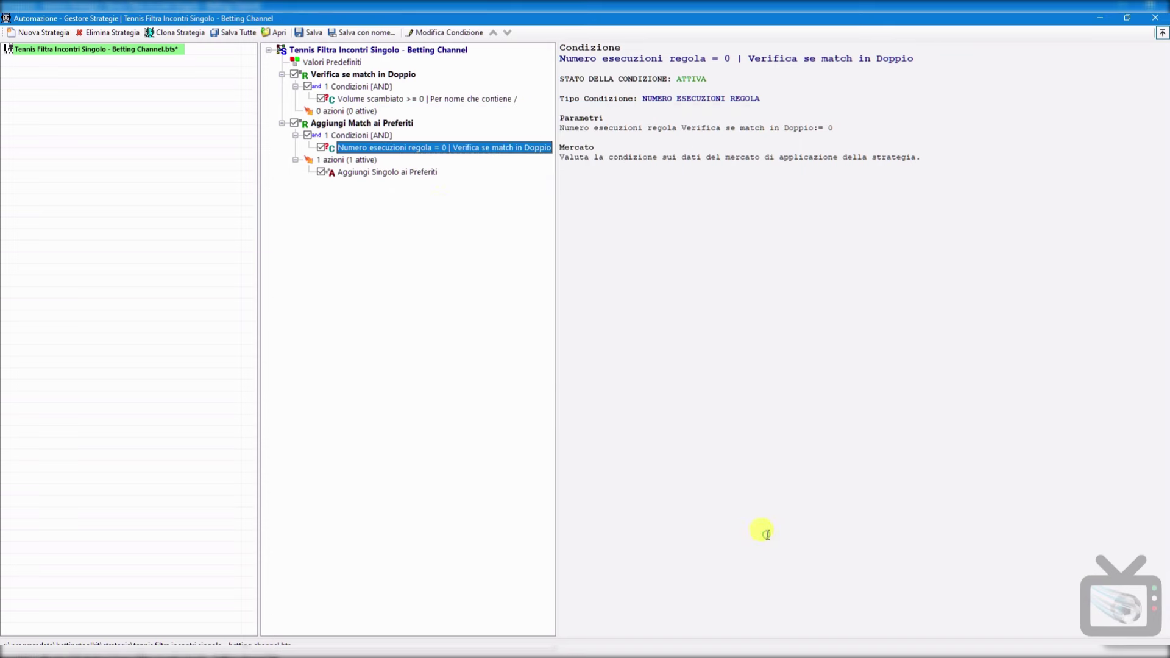
Step: Set the execution priority of the "Aggiungi Singolo ai Preferiti" action to "Non assegnata", save the strategy and close the strategy manager
right_click(371, 172)
click(384, 191)
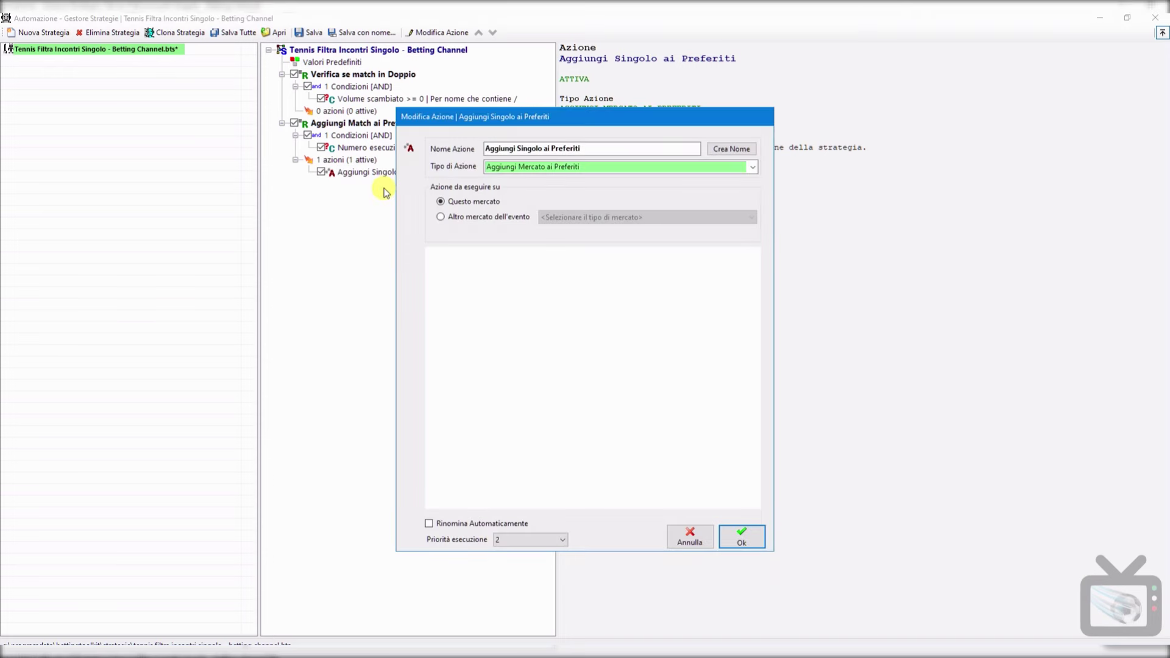
click(550, 172)
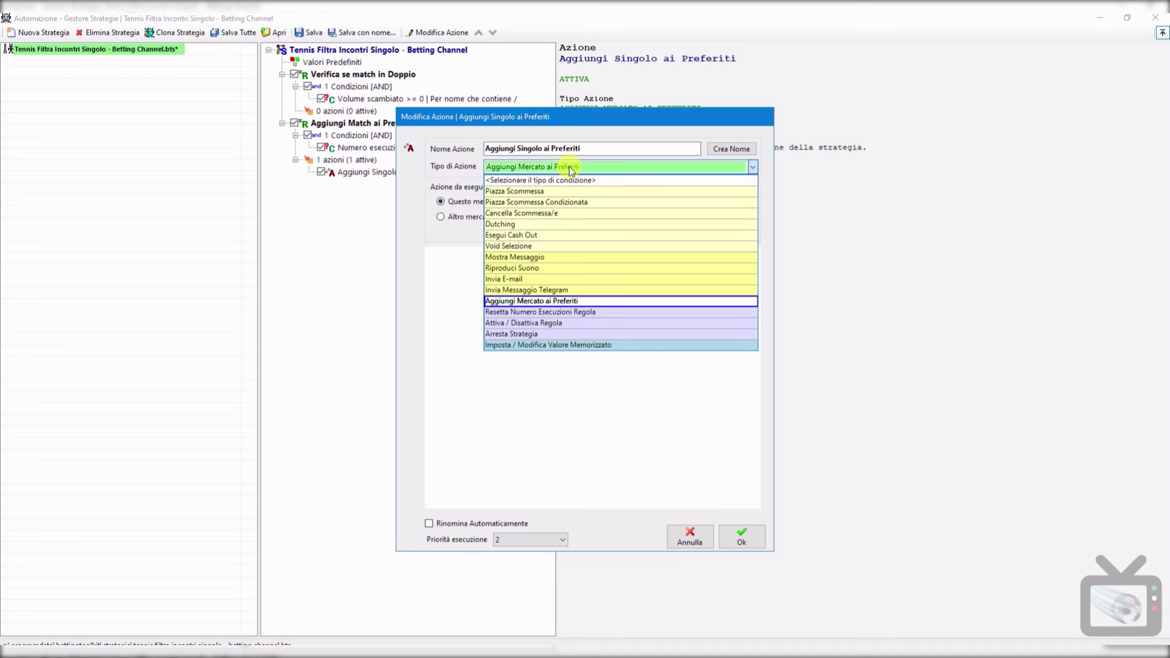
click(603, 167)
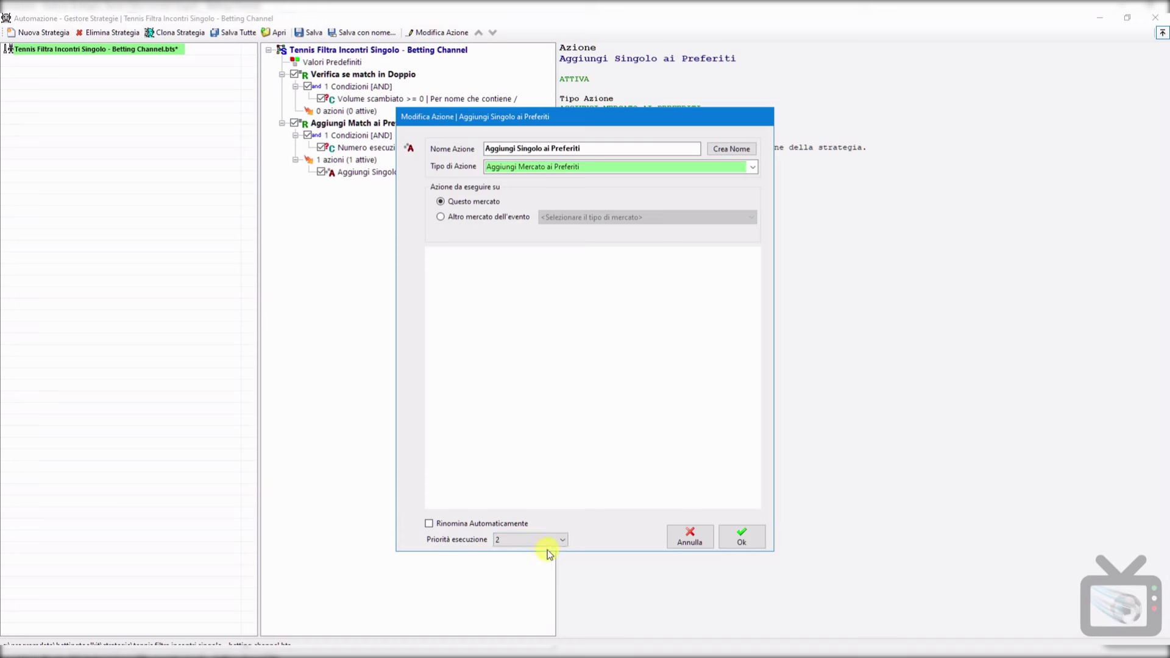
click(561, 541)
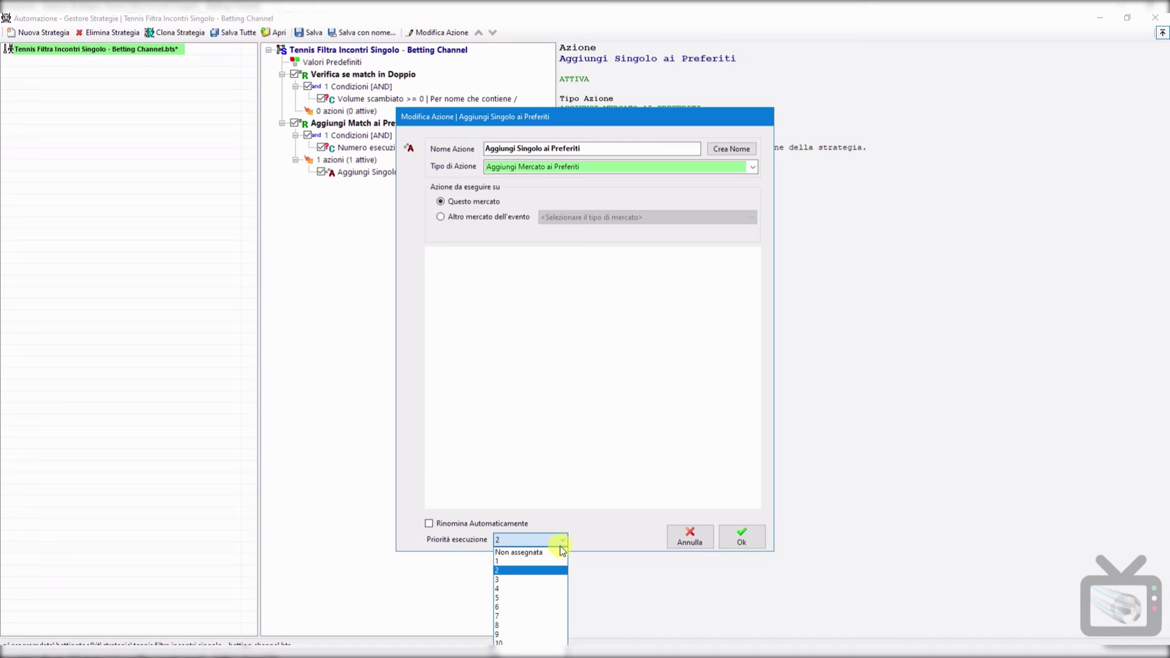
click(557, 552)
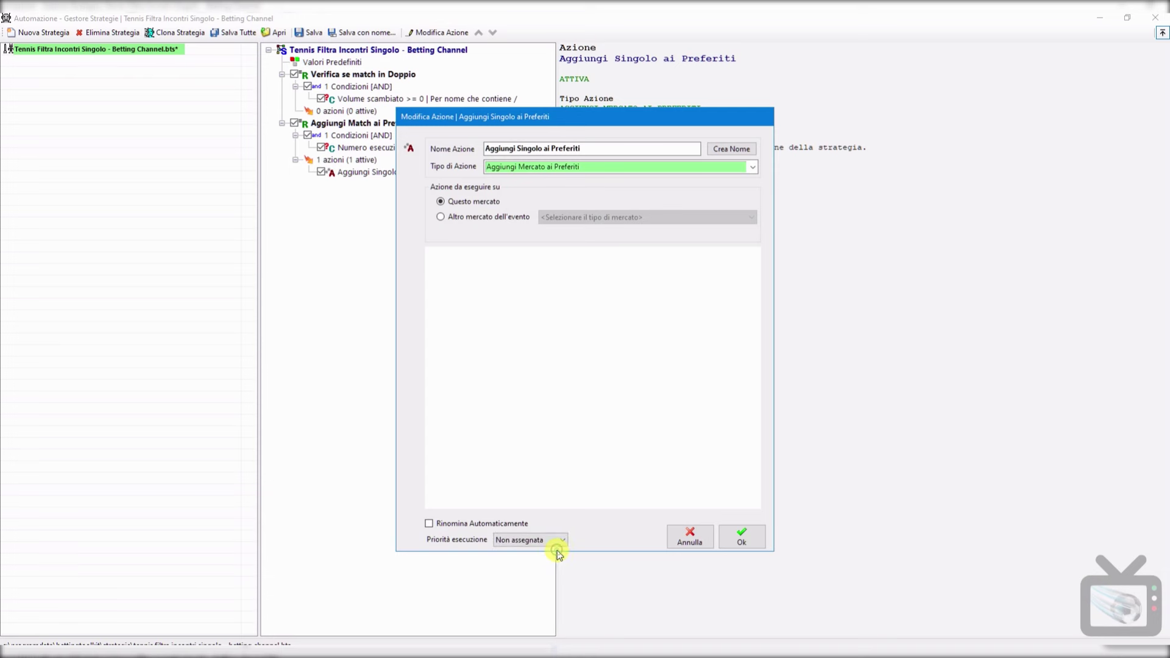
click(747, 536)
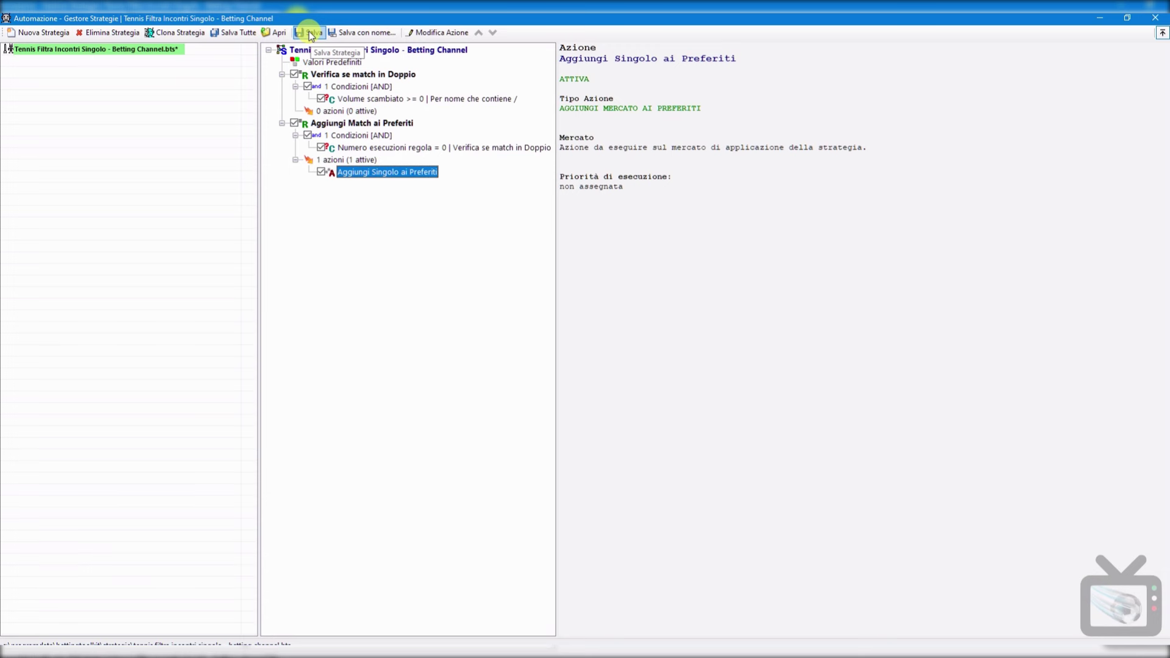
click(310, 33)
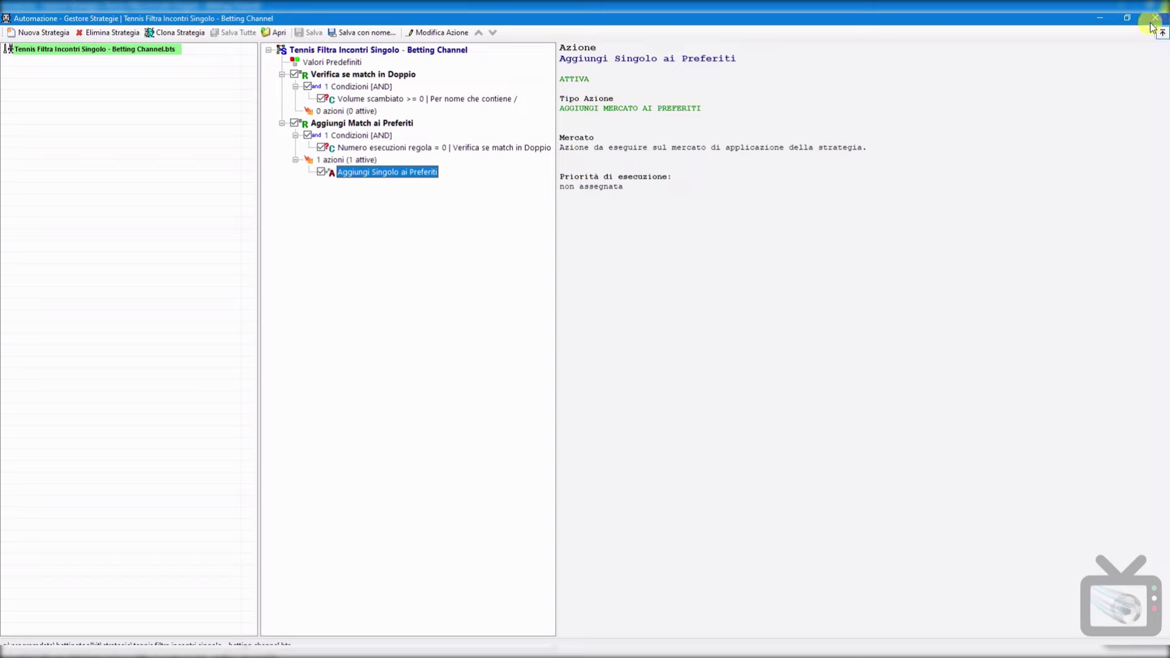
click(1129, 20)
click(940, 133)
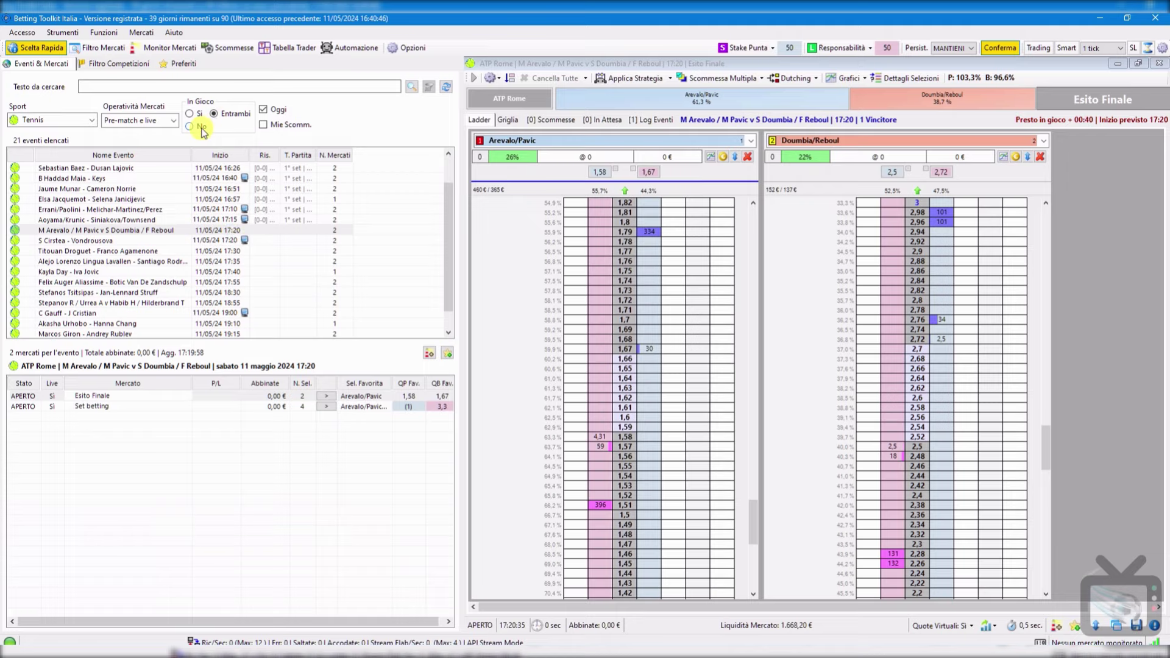
Step: Open the market filter and switch its sport from Calcio to Tennis
click(107, 50)
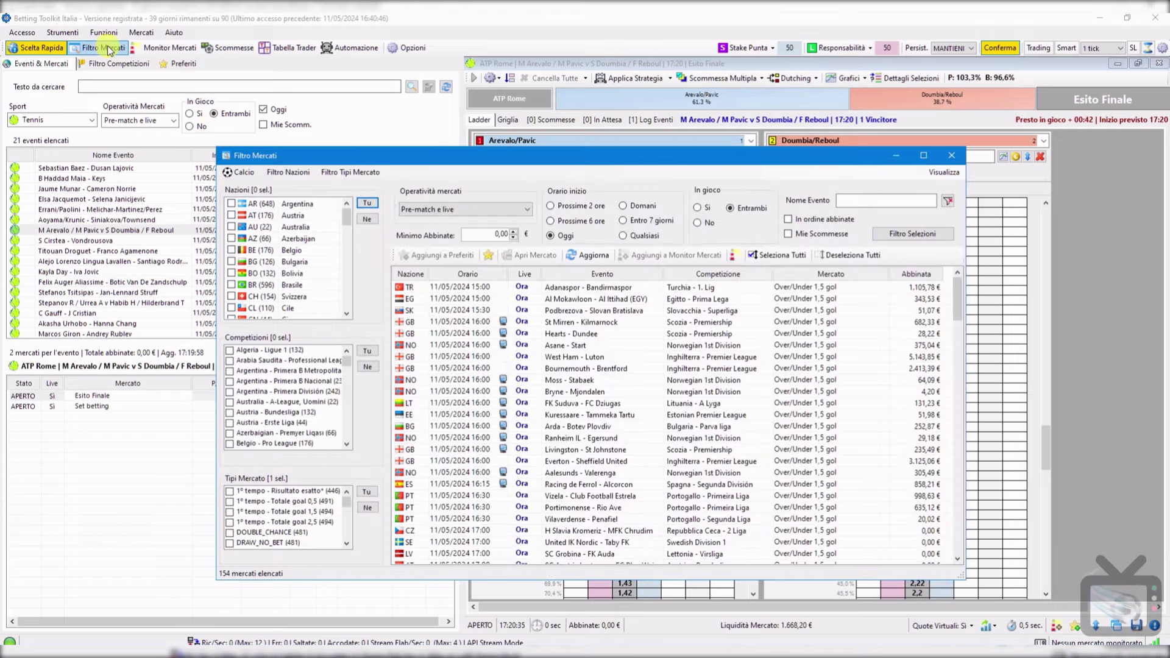
click(244, 173)
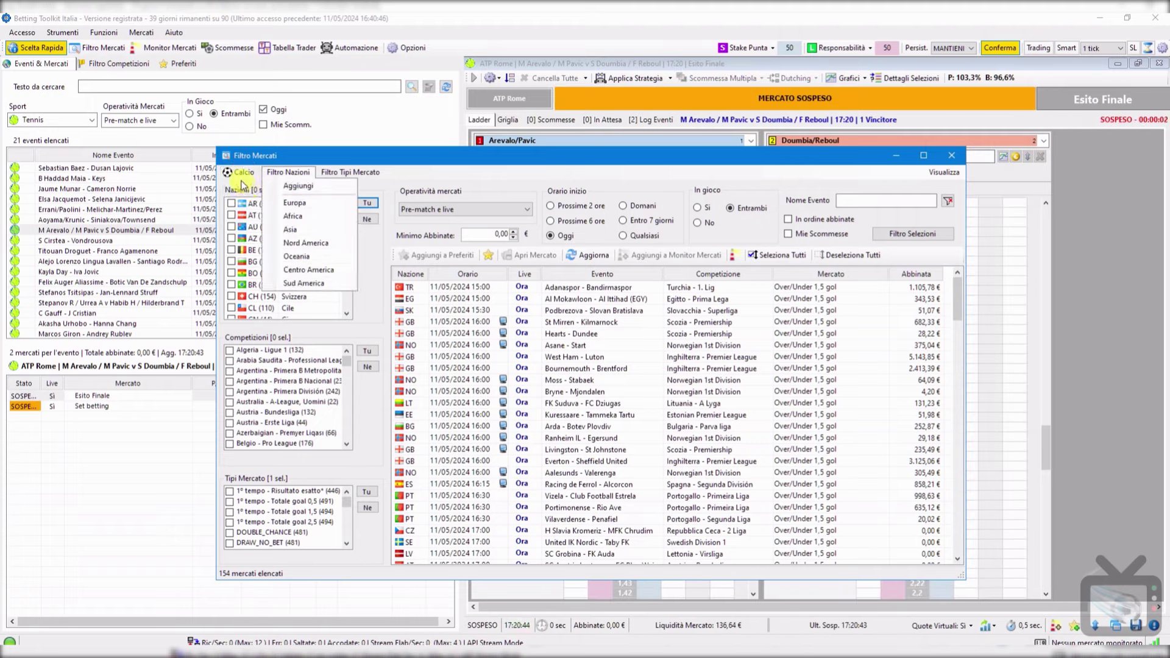
click(241, 203)
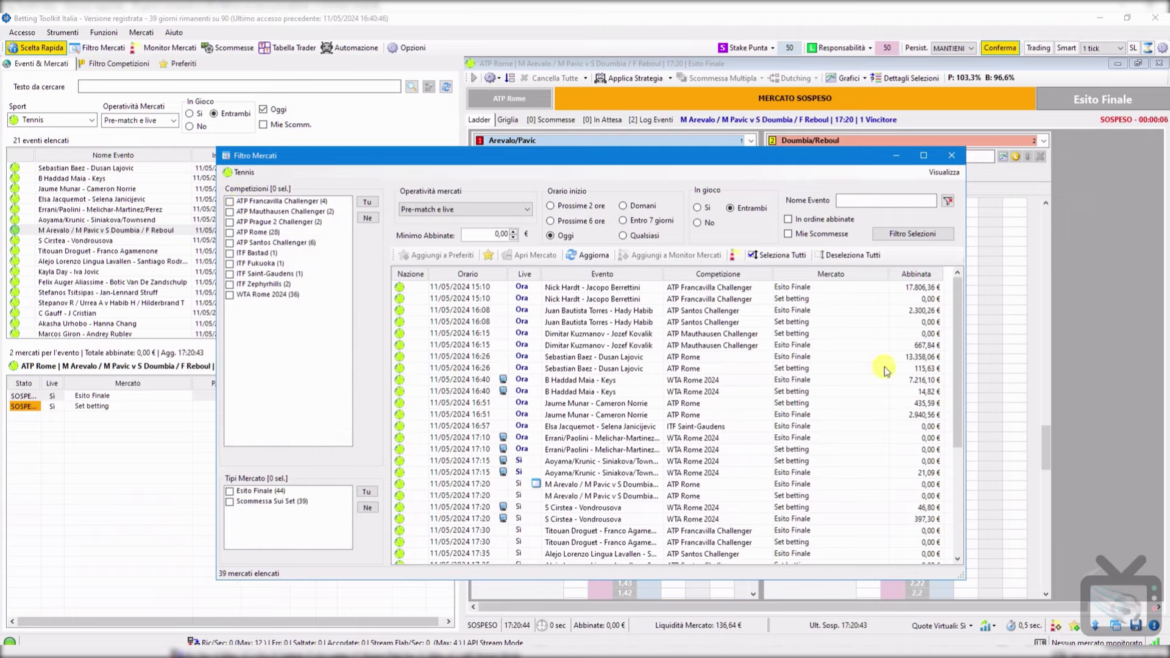
Step: Look through today's tennis markets in the market filter and switch the start time to Domani to list tomorrow's matches
scroll(886, 369, down, 1)
scroll(887, 369, down, 4)
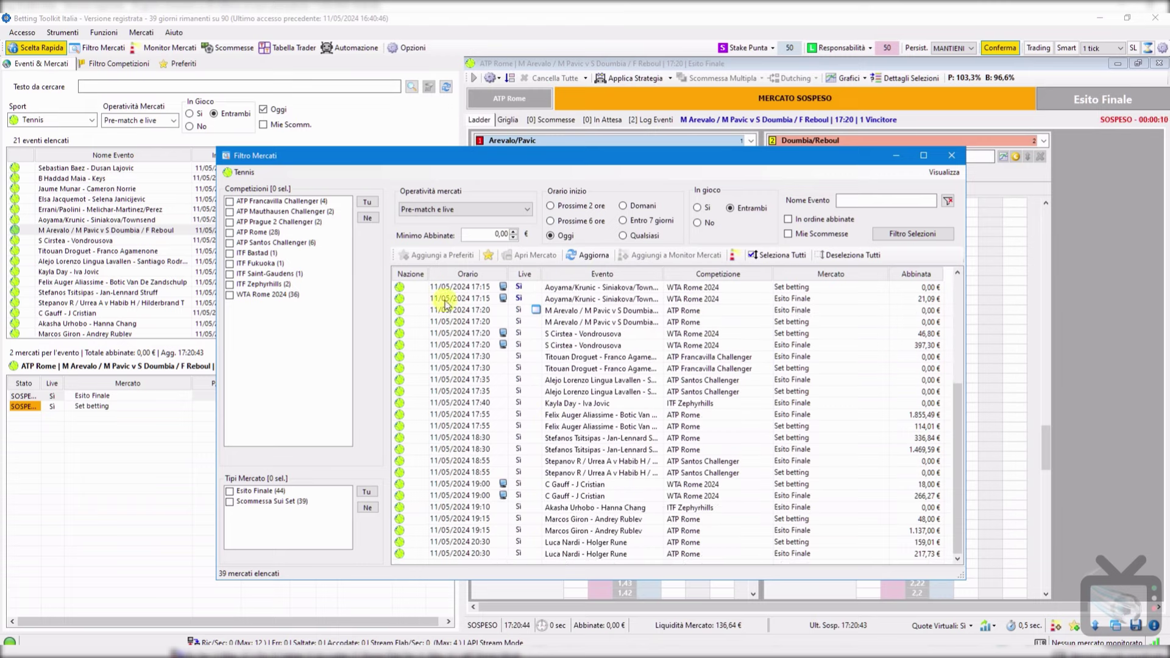
scroll(420, 295, up, 2)
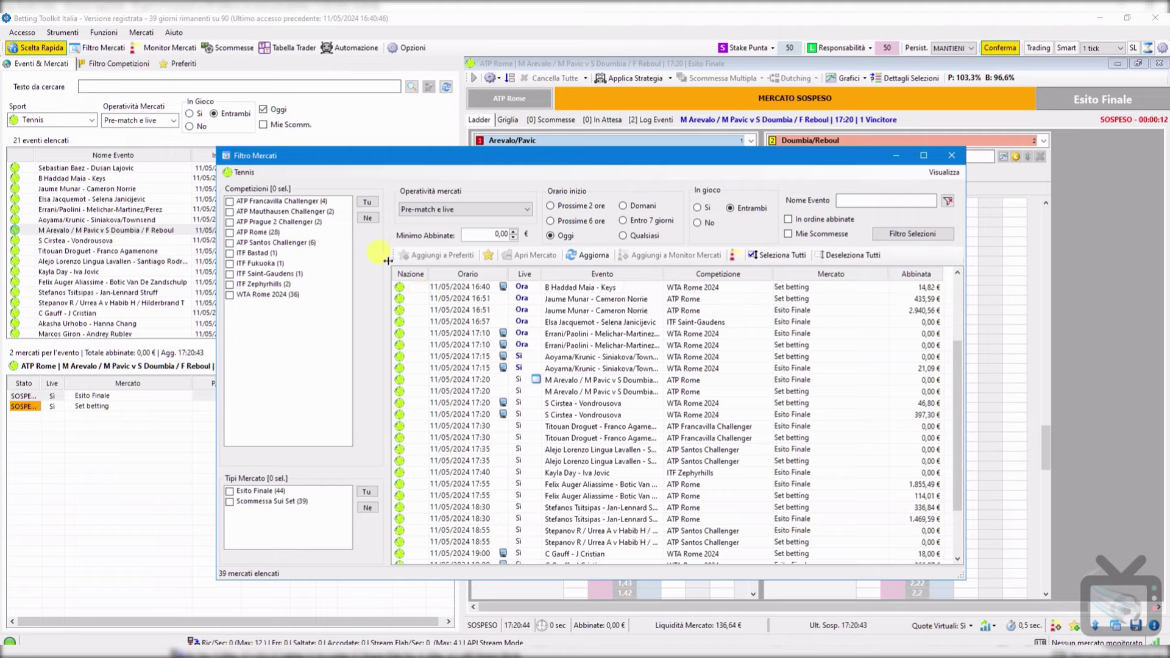
click(622, 206)
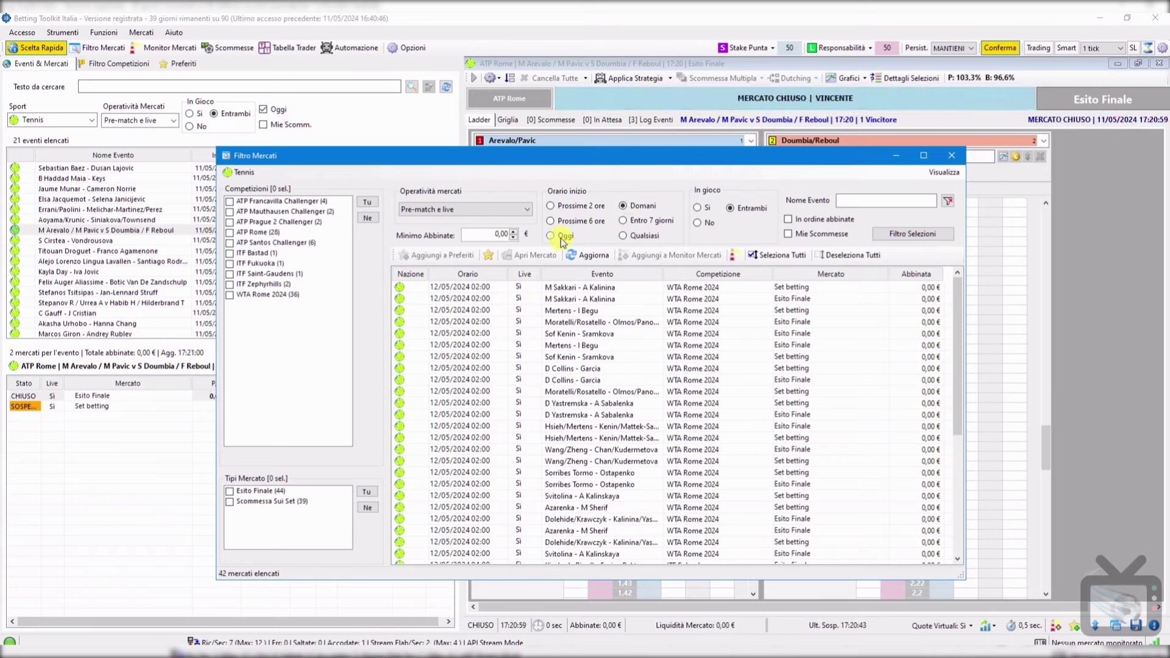
Step: Close the open match window and filter the tennis markets by start time Oggi, all competitions and the Esito Finale market type
click(1159, 66)
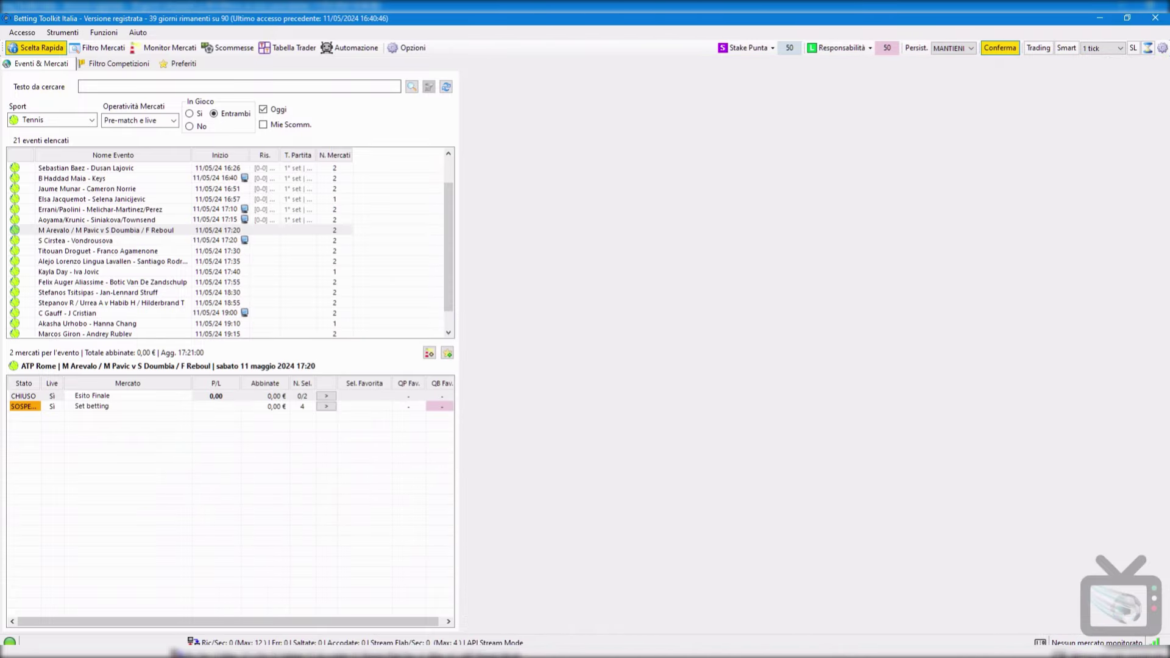
click(97, 48)
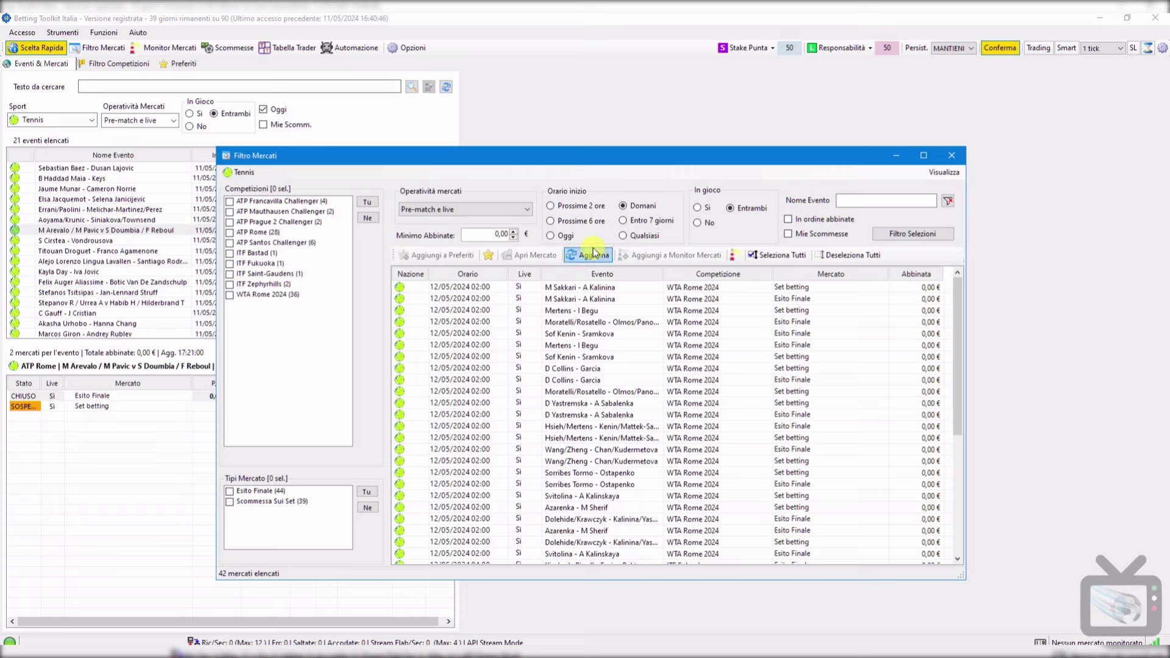
click(566, 237)
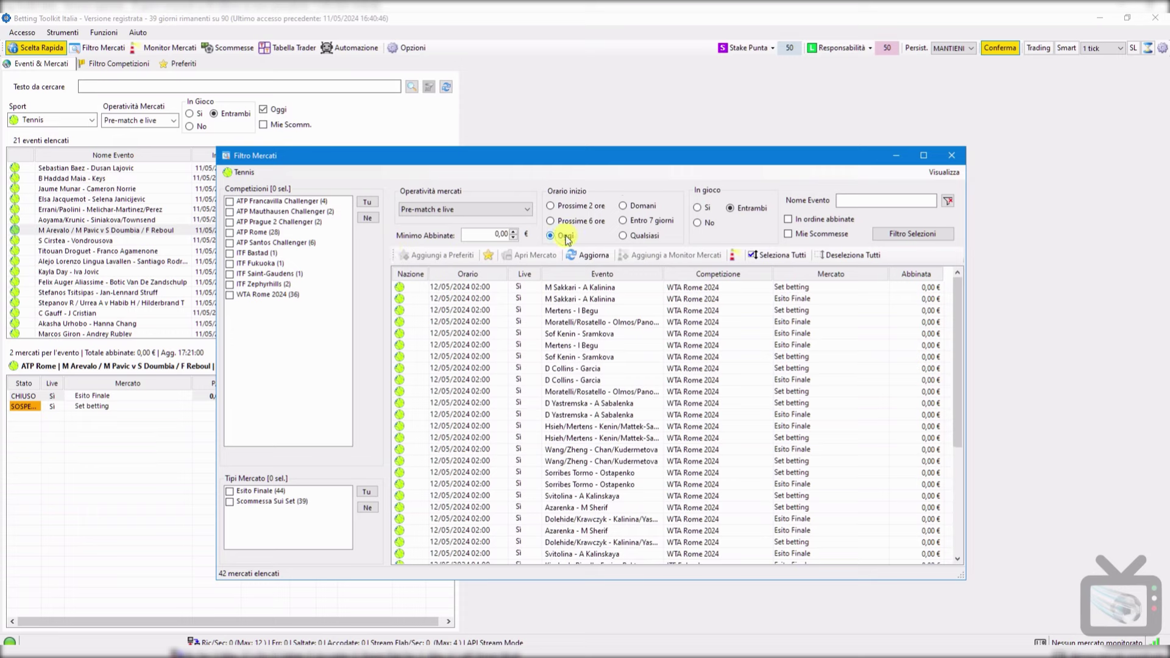
click(369, 203)
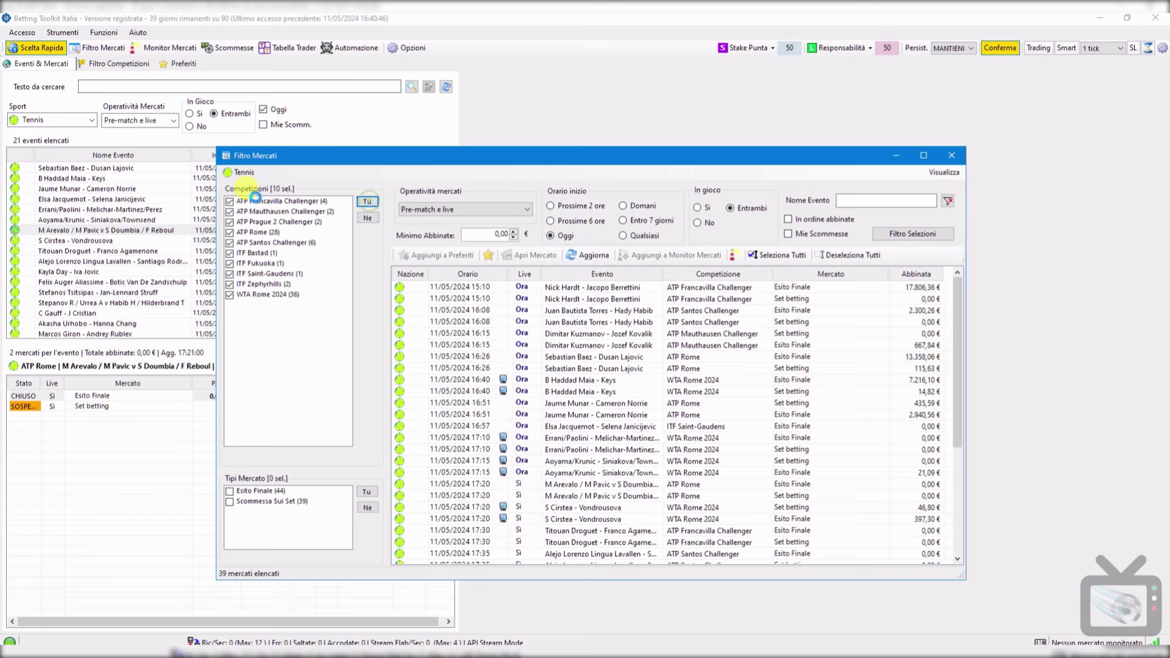
click(230, 492)
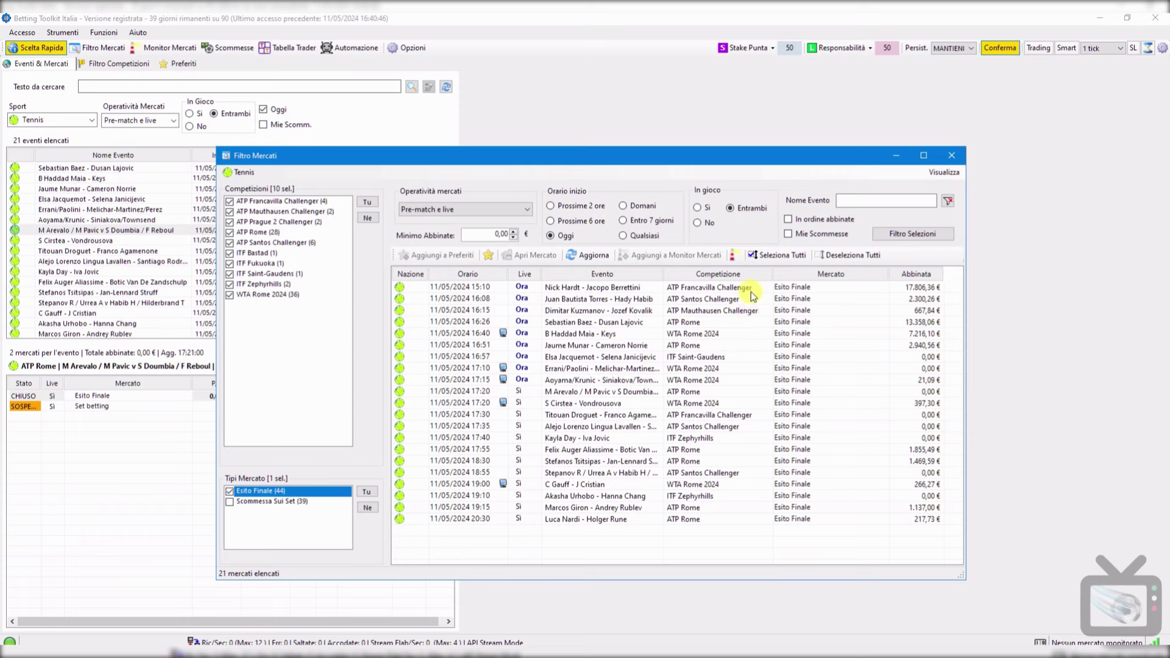
Step: Select all the filtered Esito Finale markets and add them to Monitor Mercati
click(765, 256)
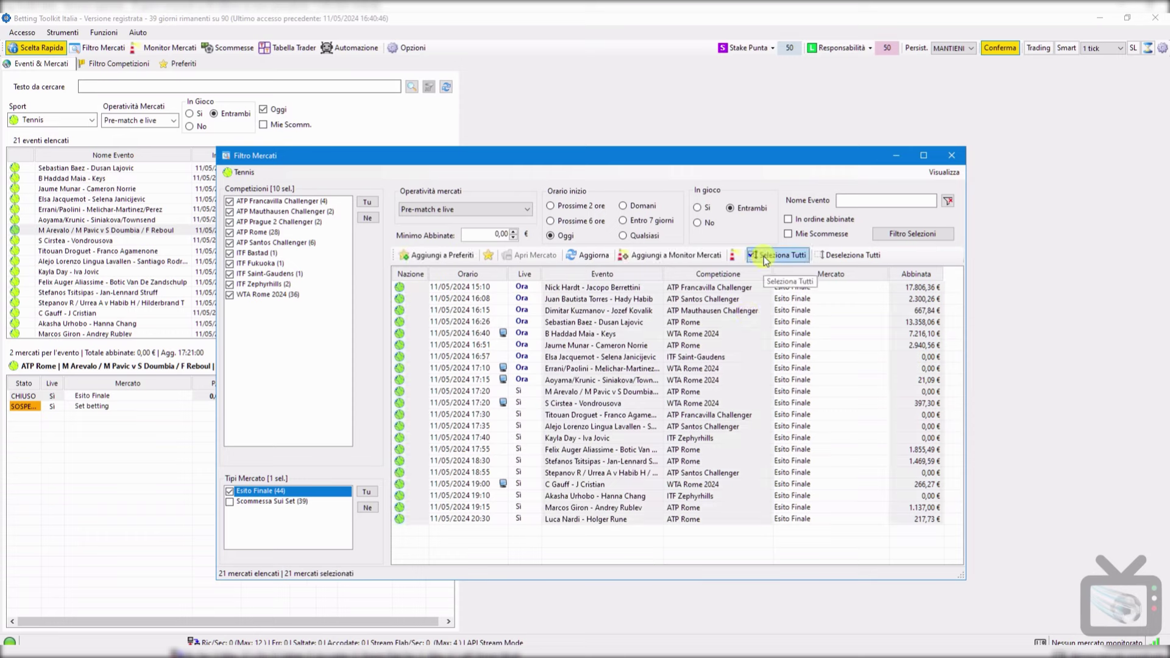
click(653, 258)
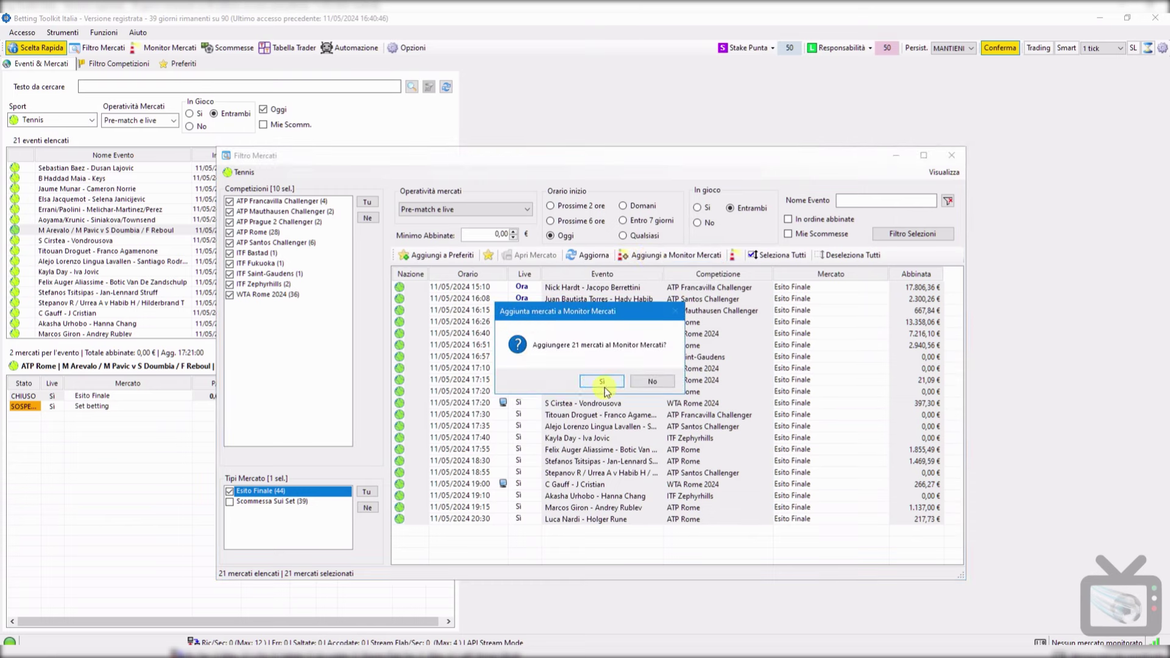
click(603, 384)
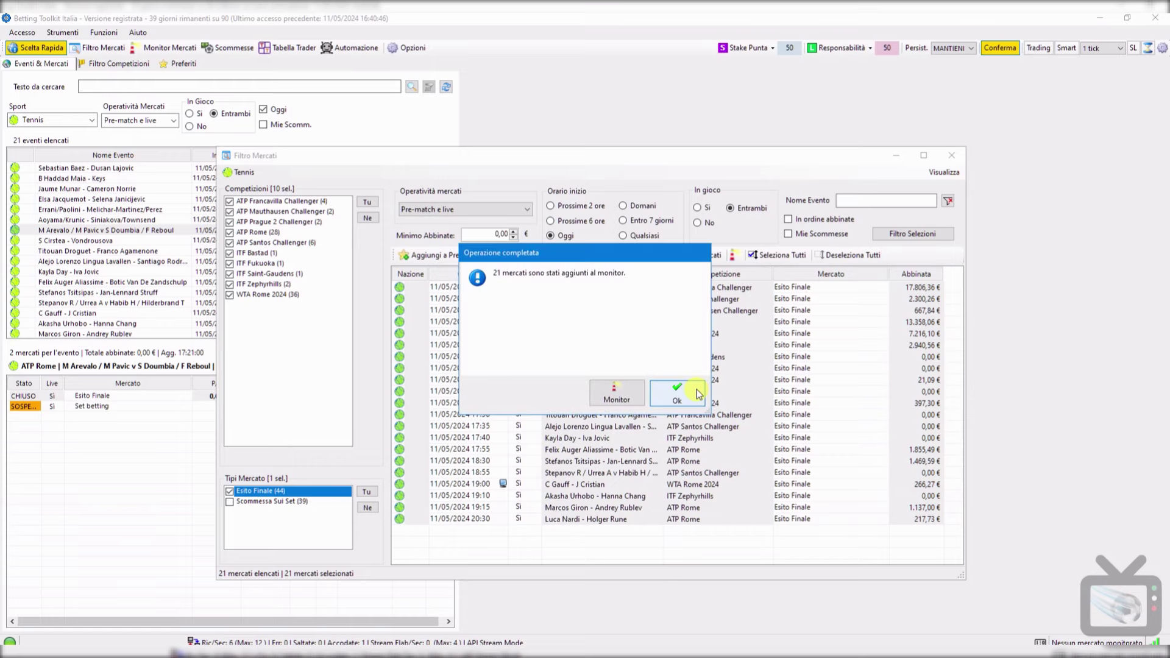
click(697, 393)
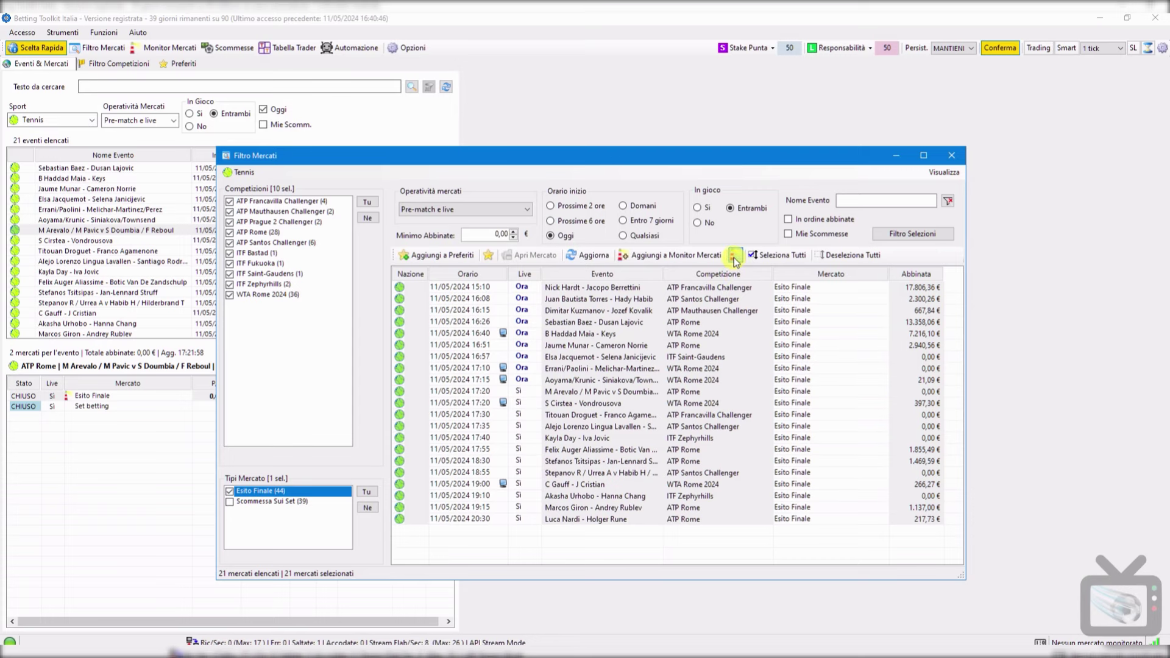
Step: Open the market monitor and apply the "Tennis Filtra Incontri Singolo - Betting Channel" strategy to all monitored markets
click(735, 256)
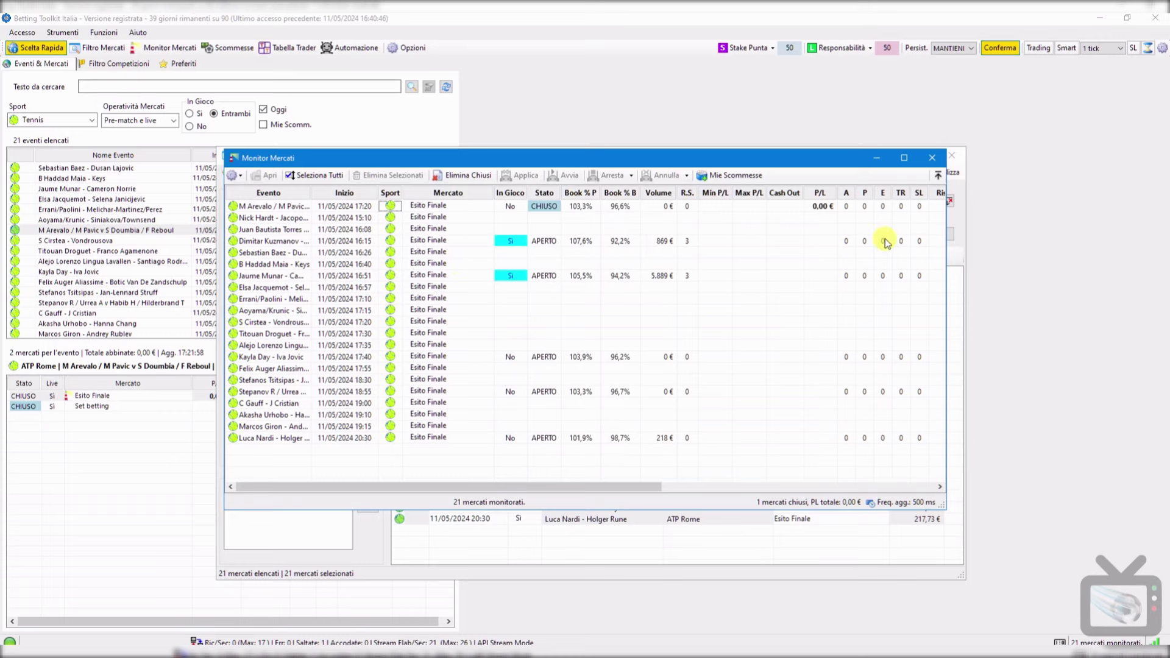
drag(837, 159, 819, 134)
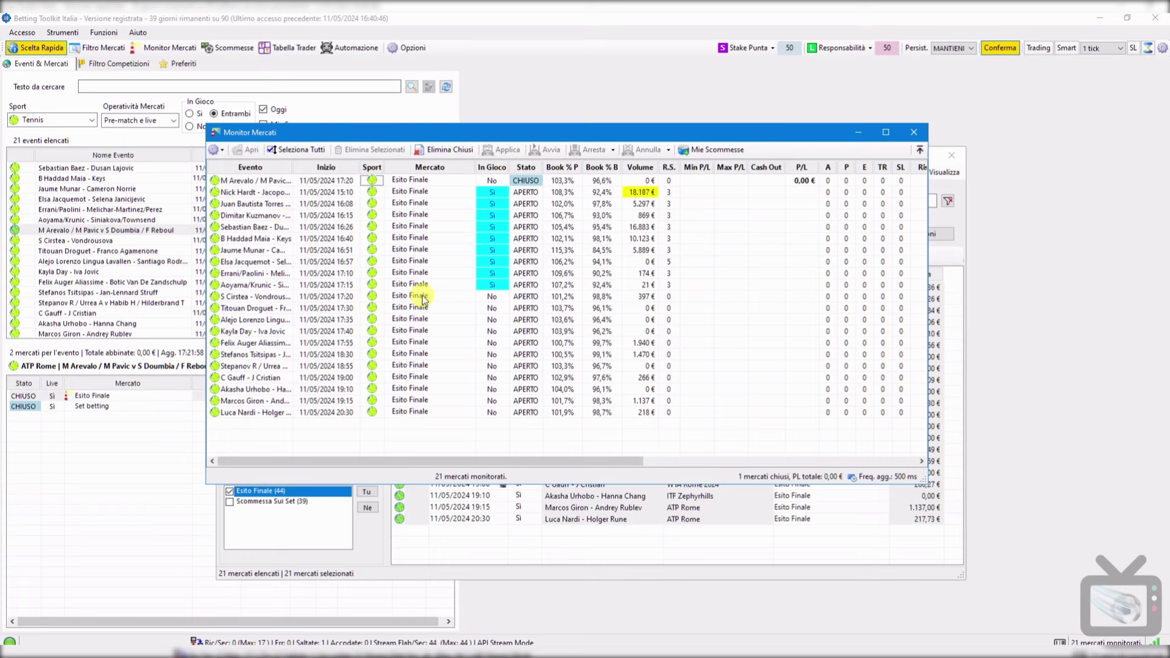
drag(928, 224, 1032, 229)
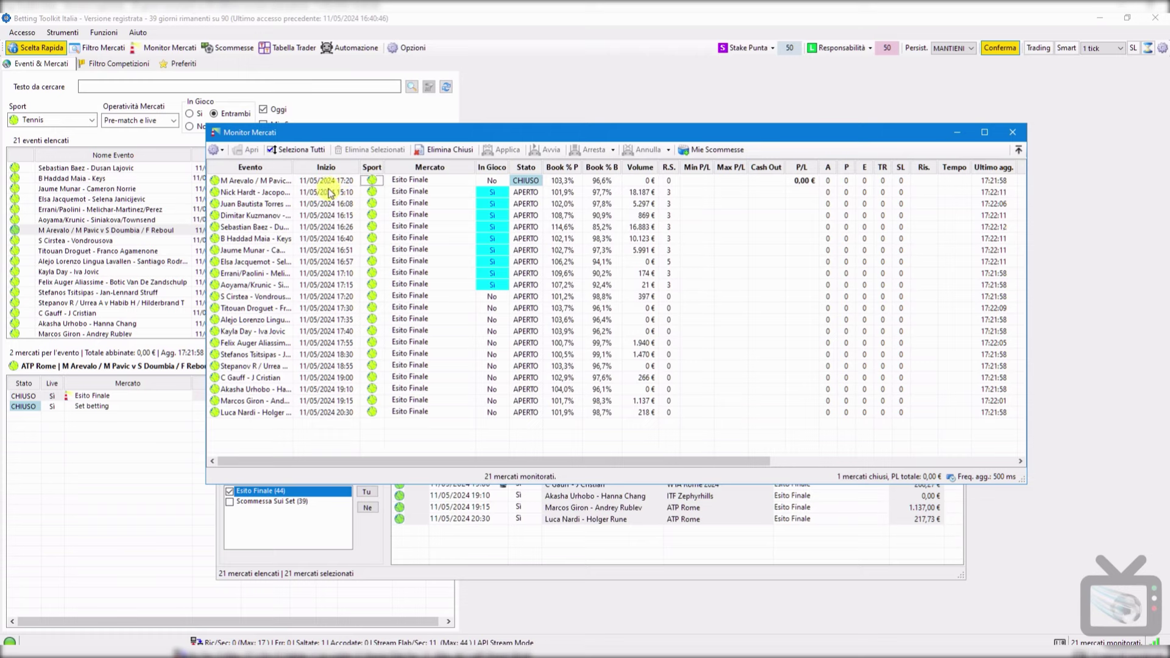
click(307, 152)
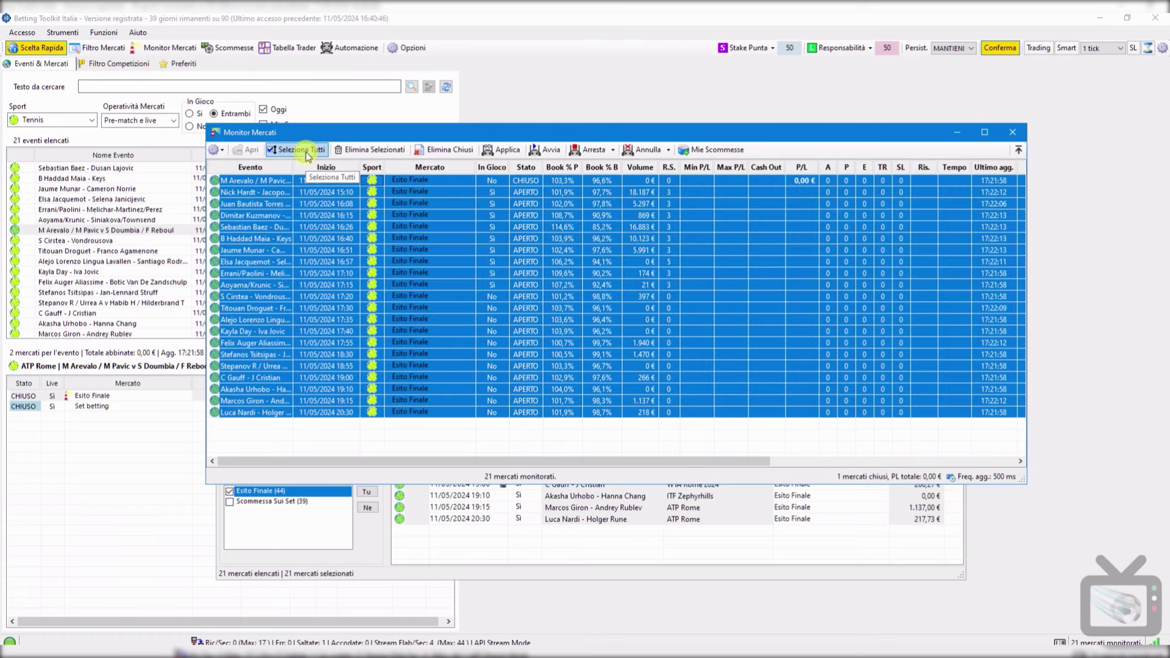
click(507, 151)
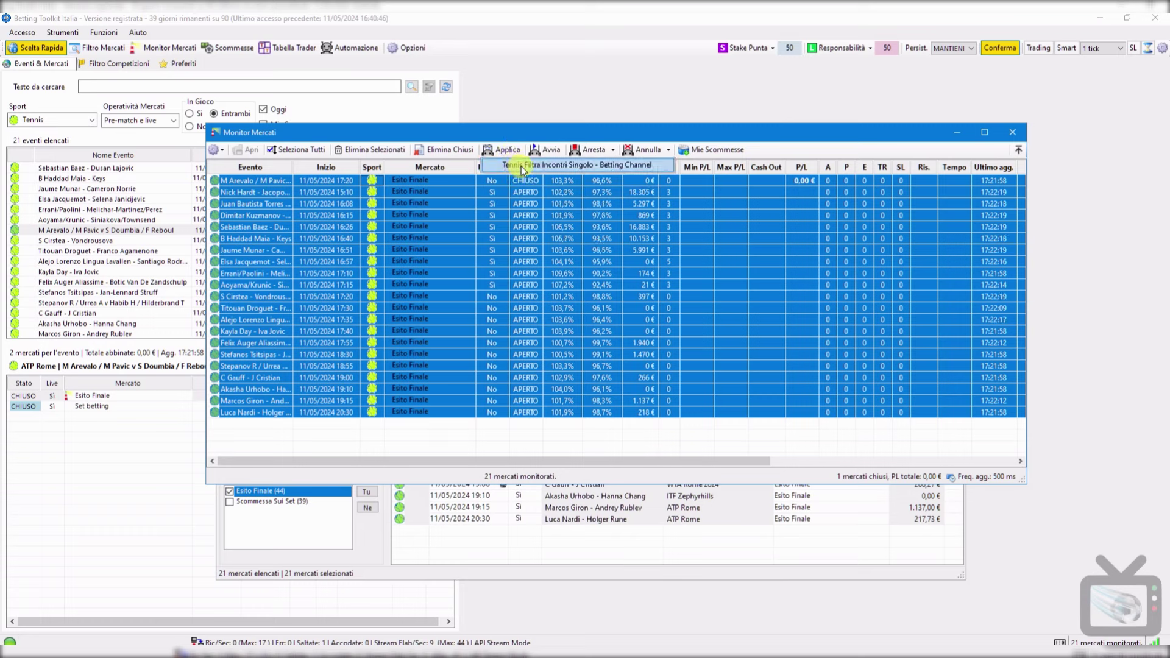
click(522, 165)
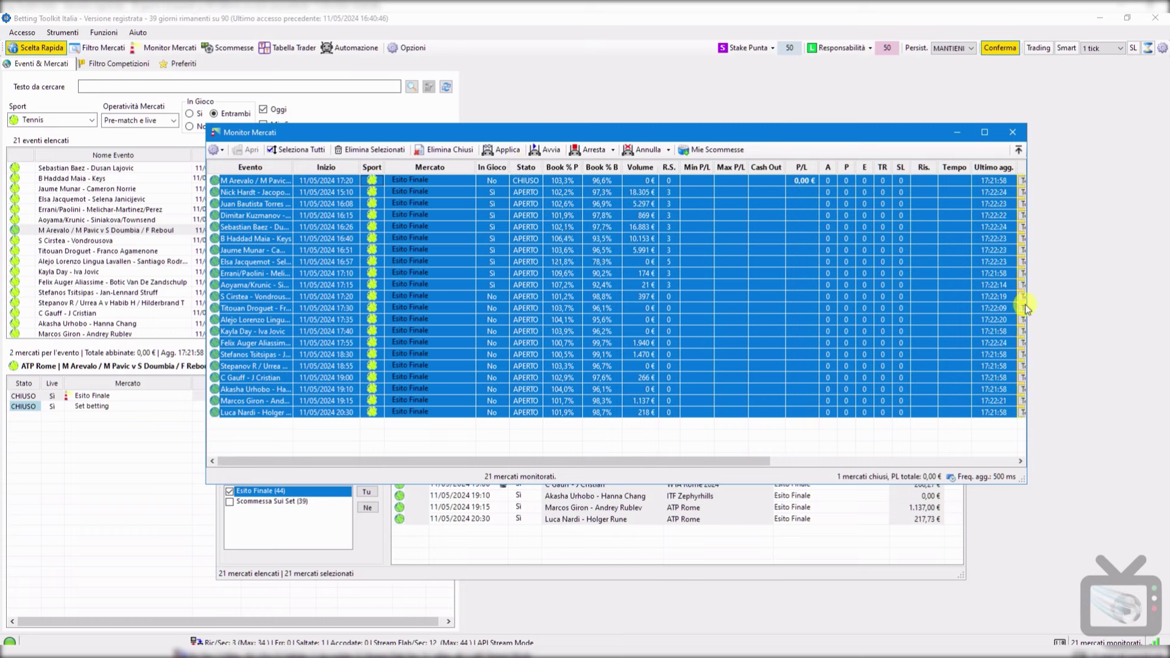
Step: Enlarge the market monitor to examine each market's strategy state and log, and minimise the monitor and the market filter
drag(1024, 303, 1124, 303)
drag(882, 131, 714, 123)
click(917, 123)
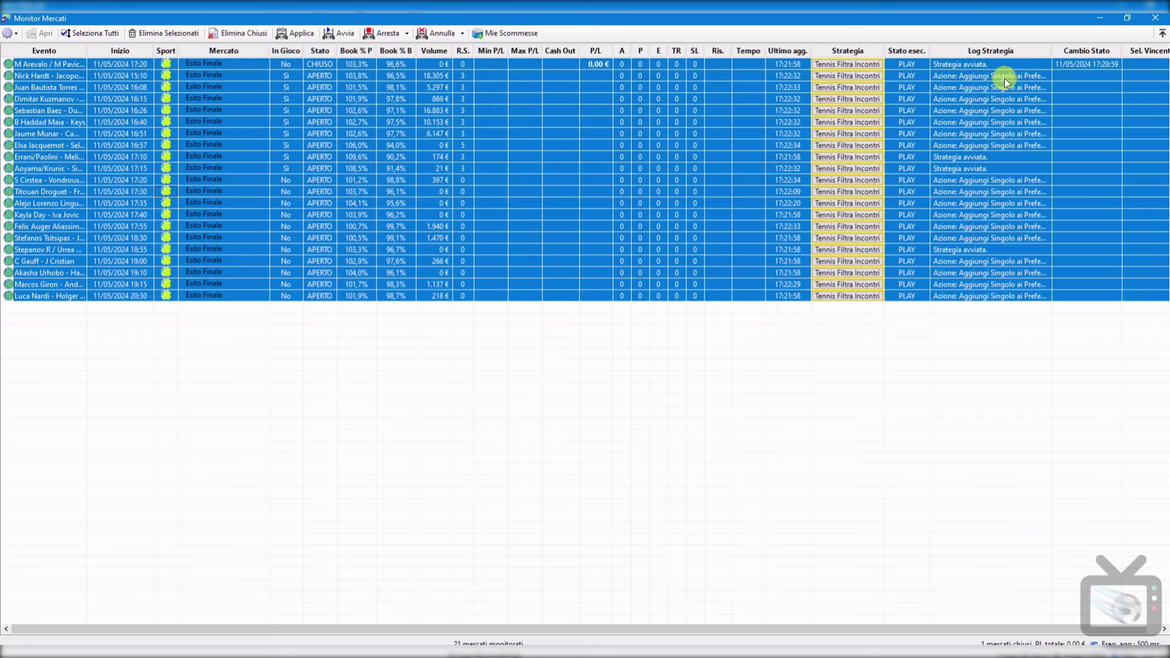
click(1128, 19)
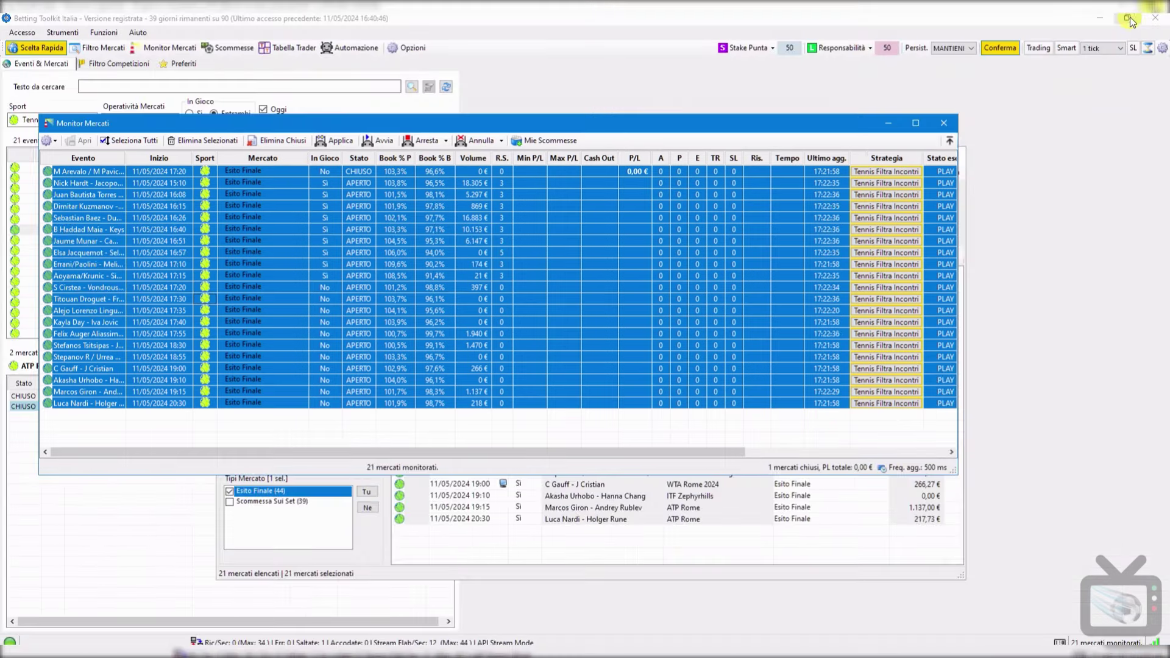
click(887, 124)
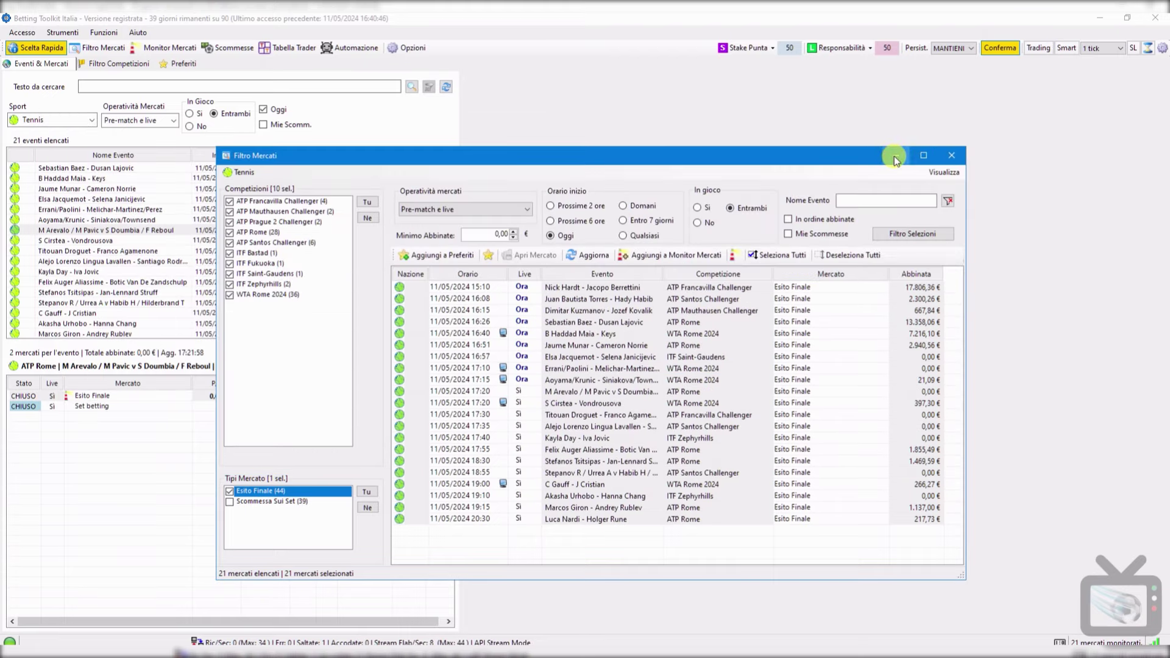
click(893, 156)
Step: Open the favourite markets, switch their sport to Tennis, and examine the added matches at full size before minimising the window
click(97, 33)
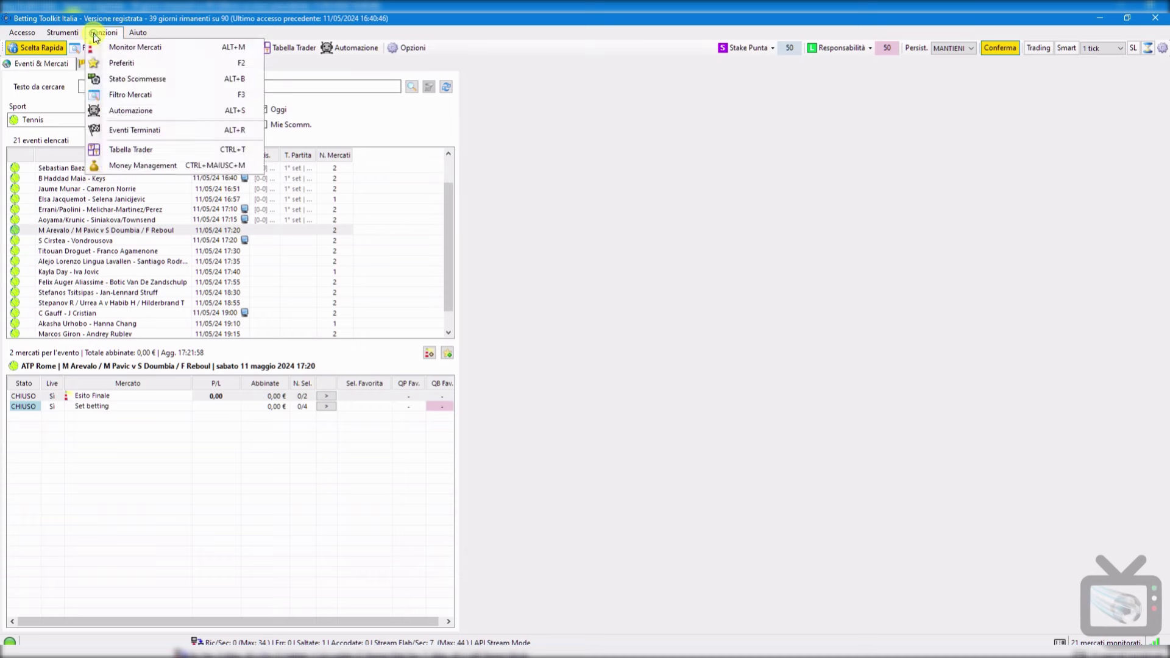
click(106, 64)
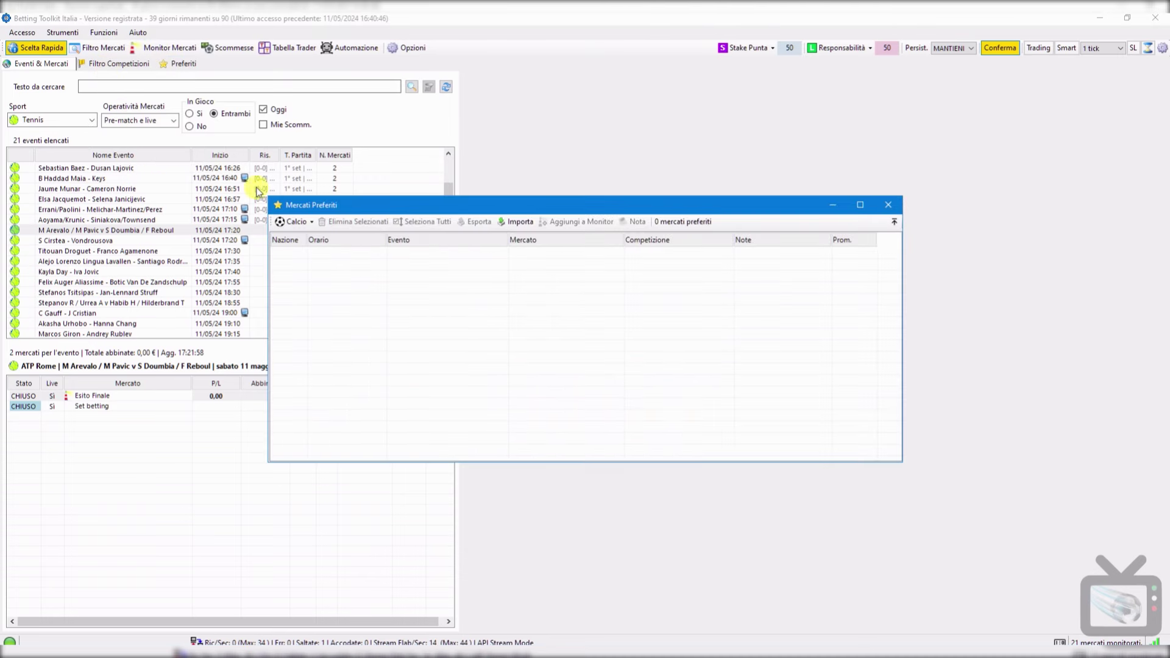
click(312, 223)
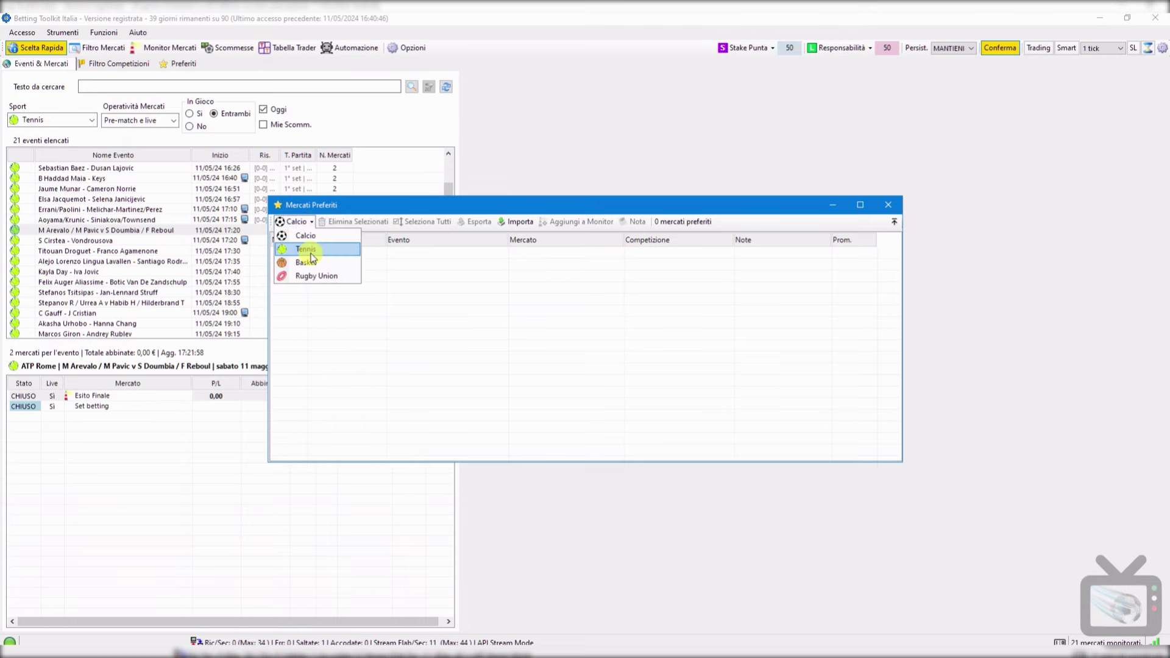
click(310, 251)
click(861, 206)
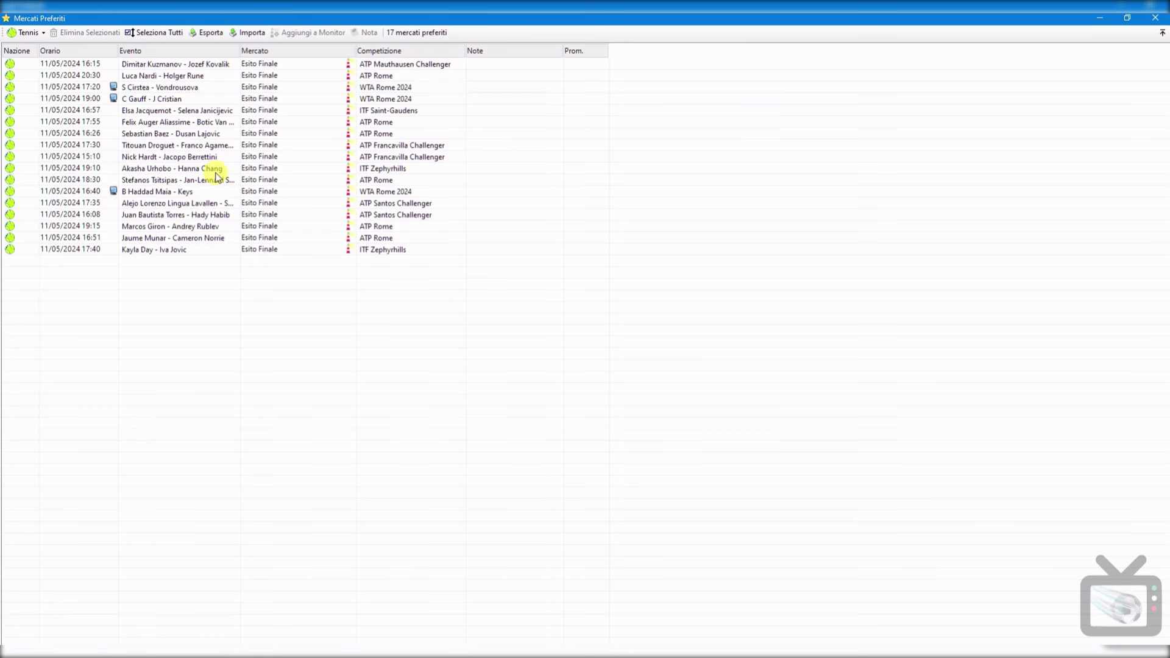
click(401, 67)
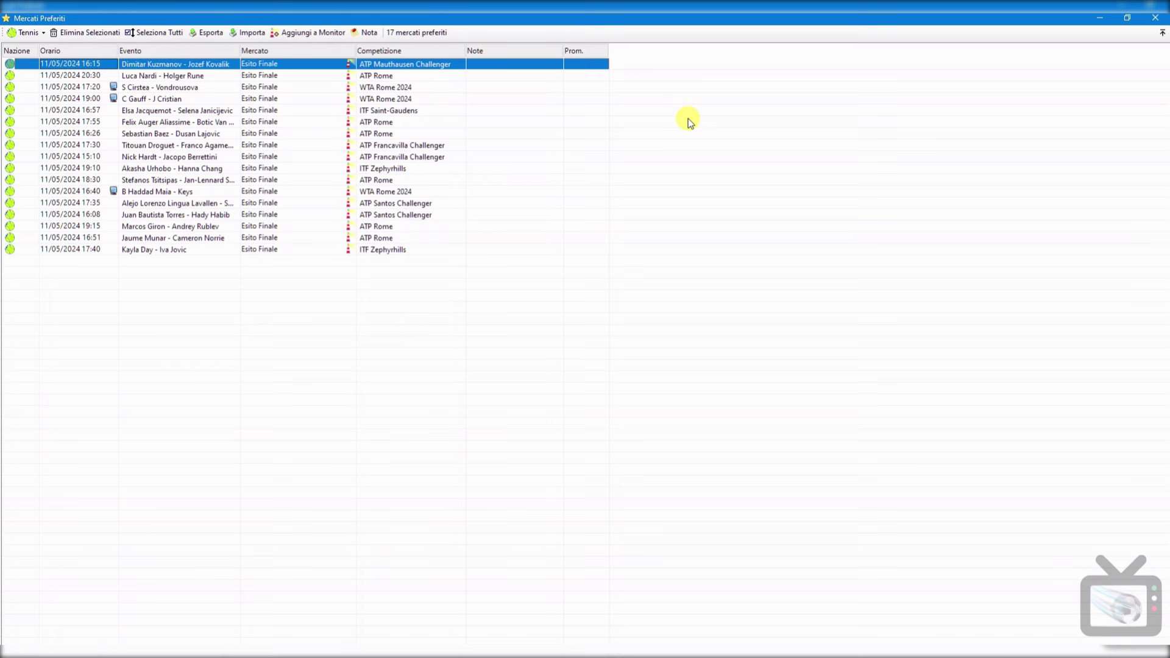
click(1100, 19)
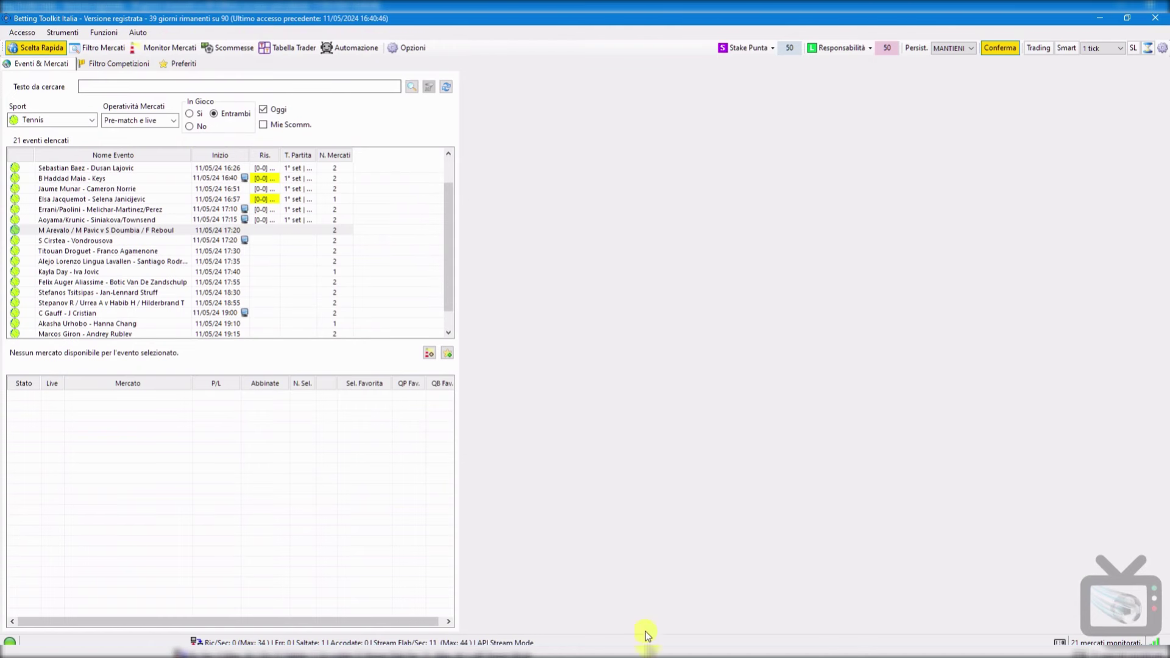
Step: Return to the market monitor, widen it and cancel the strategy on all the selected markets
click(684, 655)
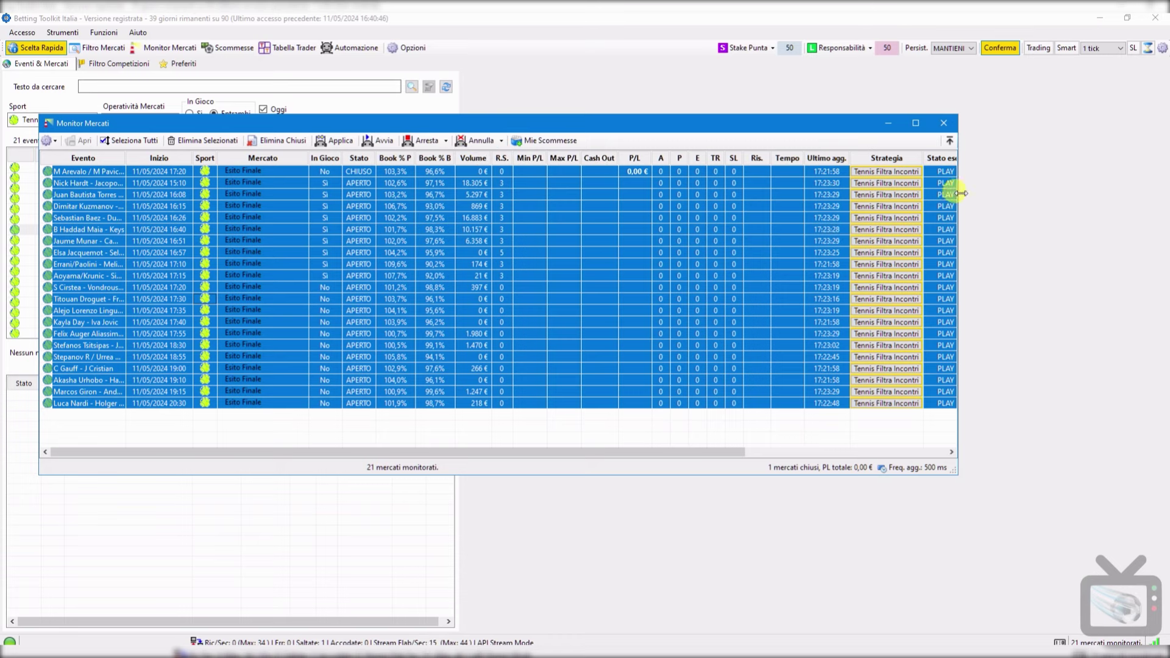
drag(957, 192, 1067, 203)
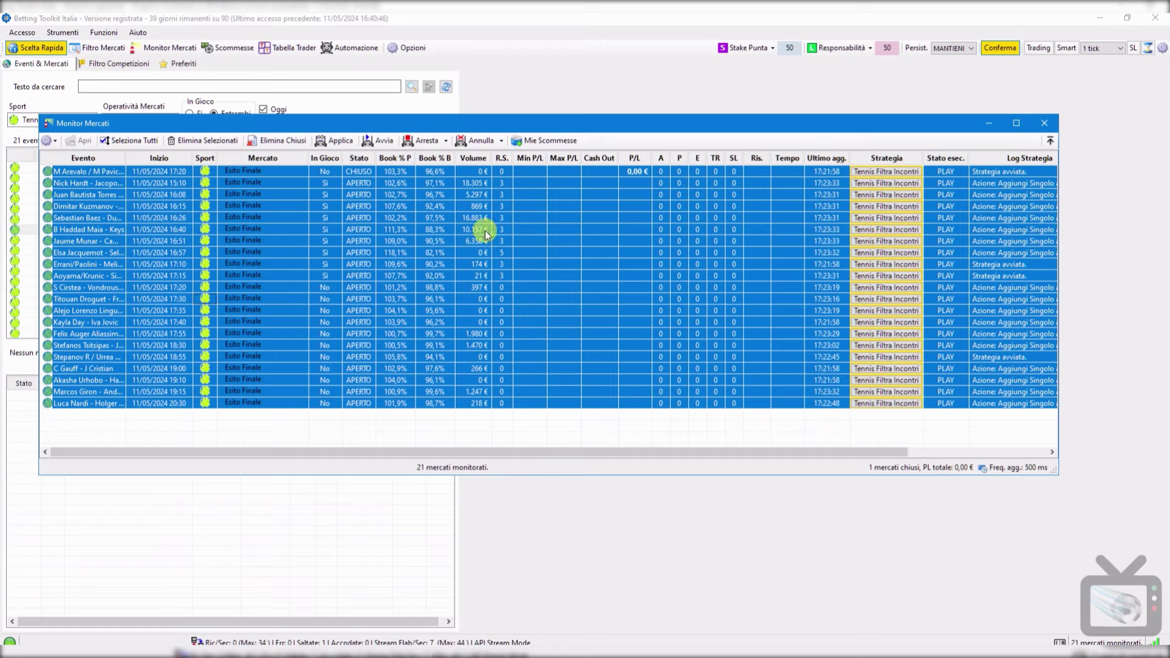
click(478, 141)
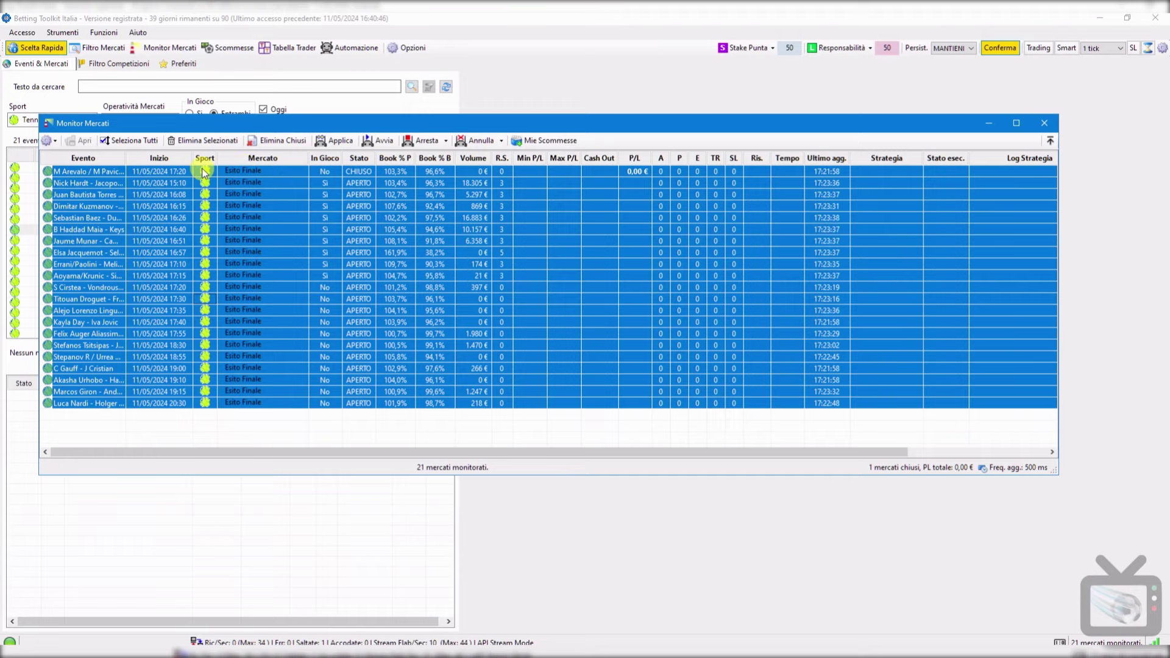
Step: Remove all the selected markets from the market monitor and minimise it
click(204, 140)
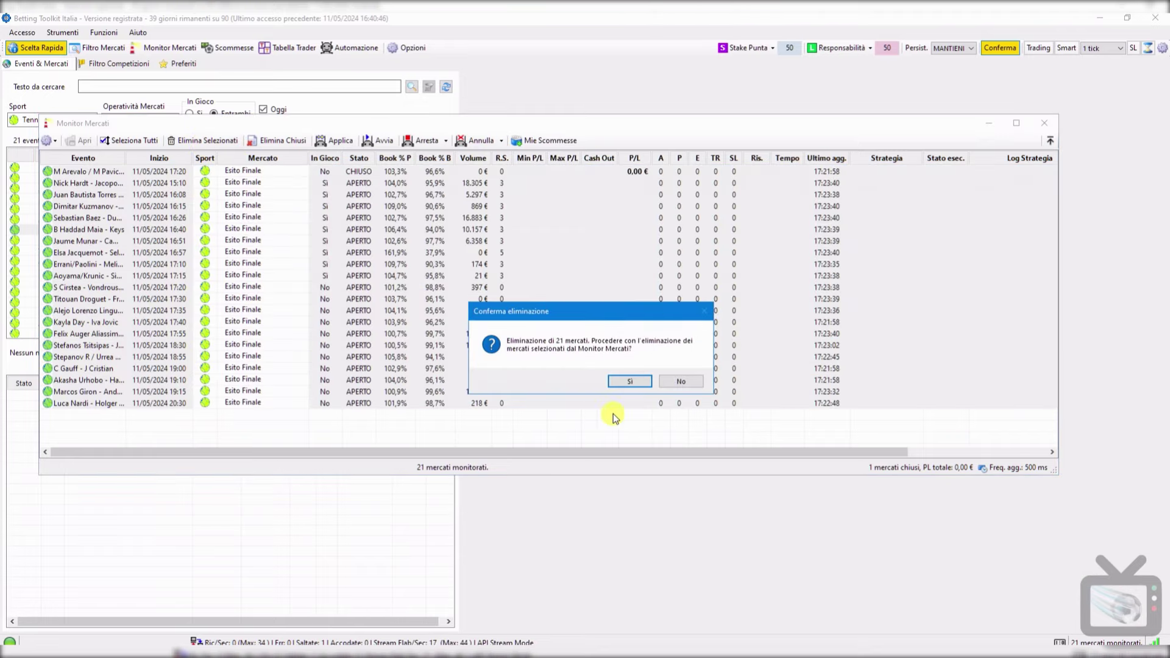
click(630, 383)
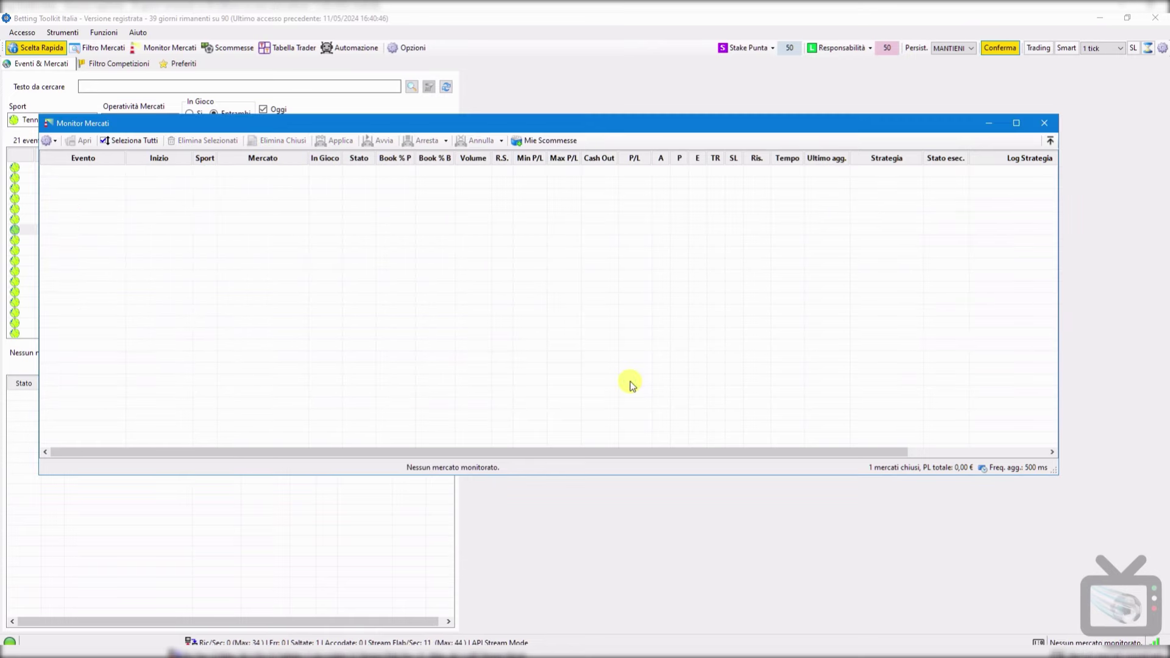
click(988, 122)
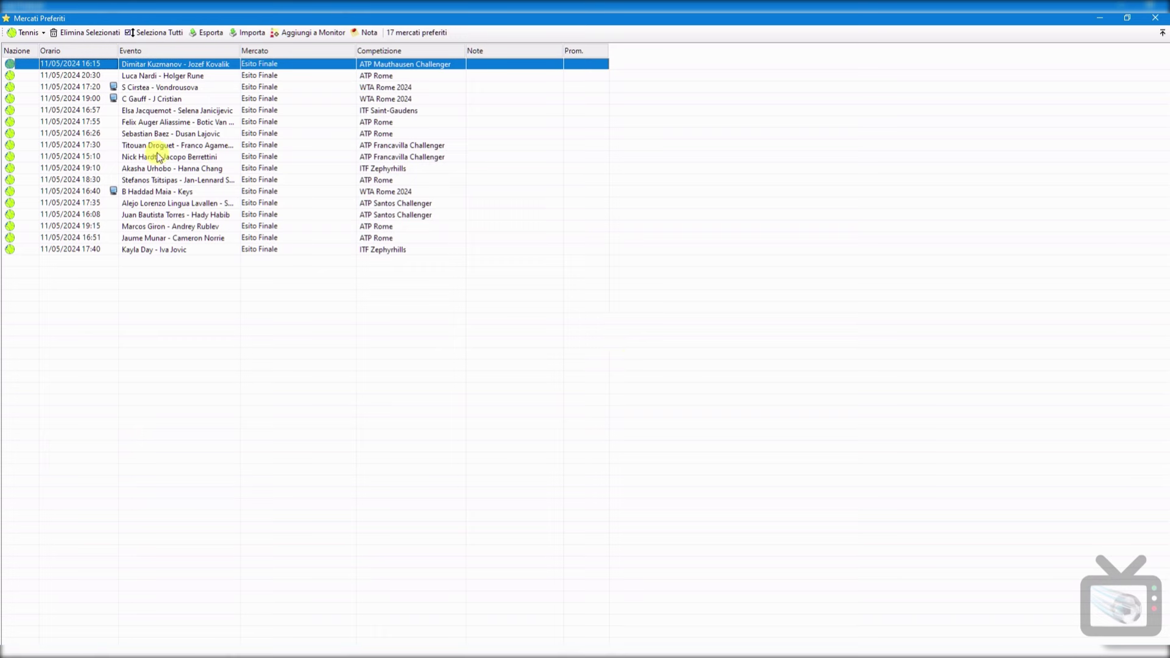
Step: Select all the tennis favourites and add them to the market monitor
click(165, 36)
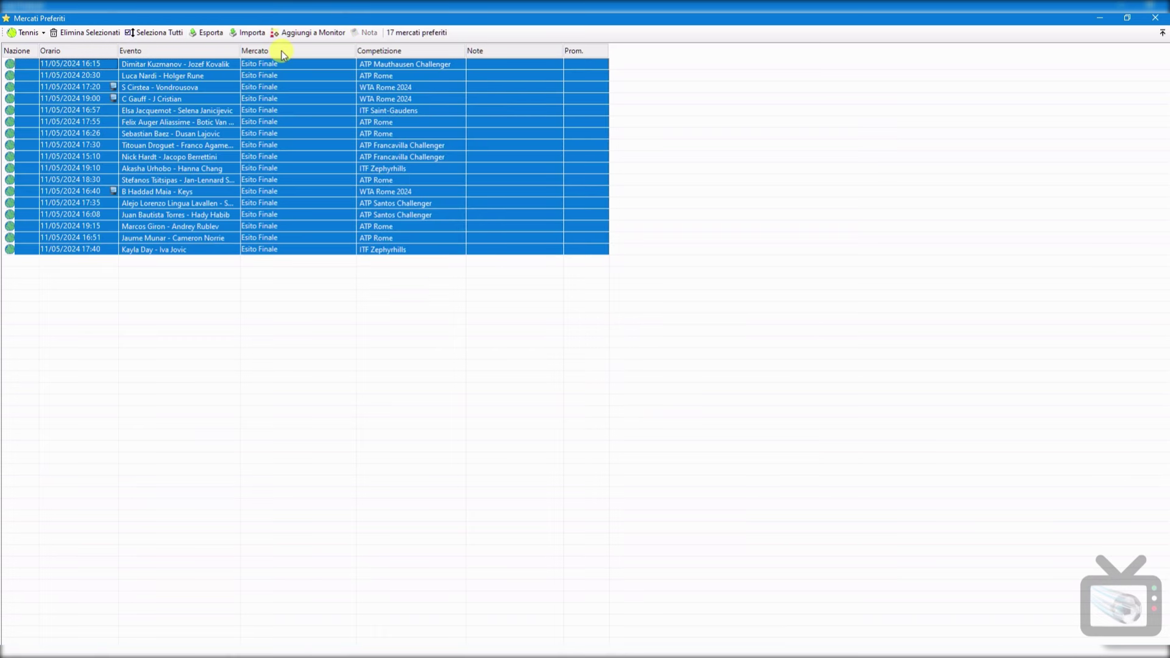
click(317, 38)
click(598, 375)
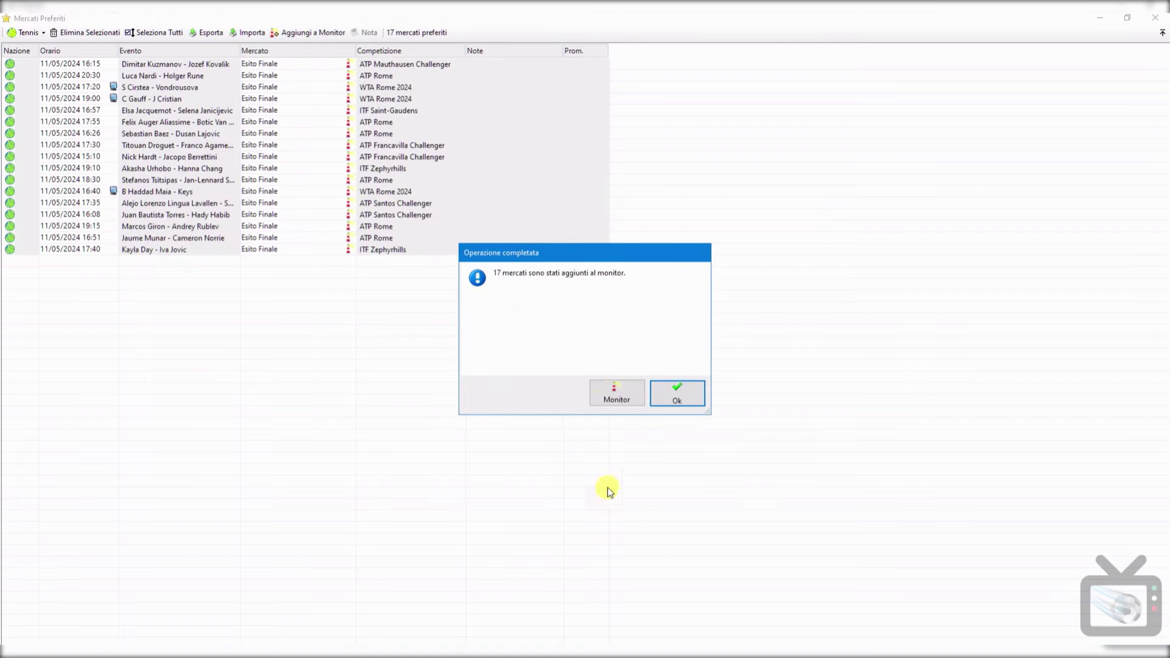
Step: Open the market monitor and widen its Evento column to show the full match names
click(617, 397)
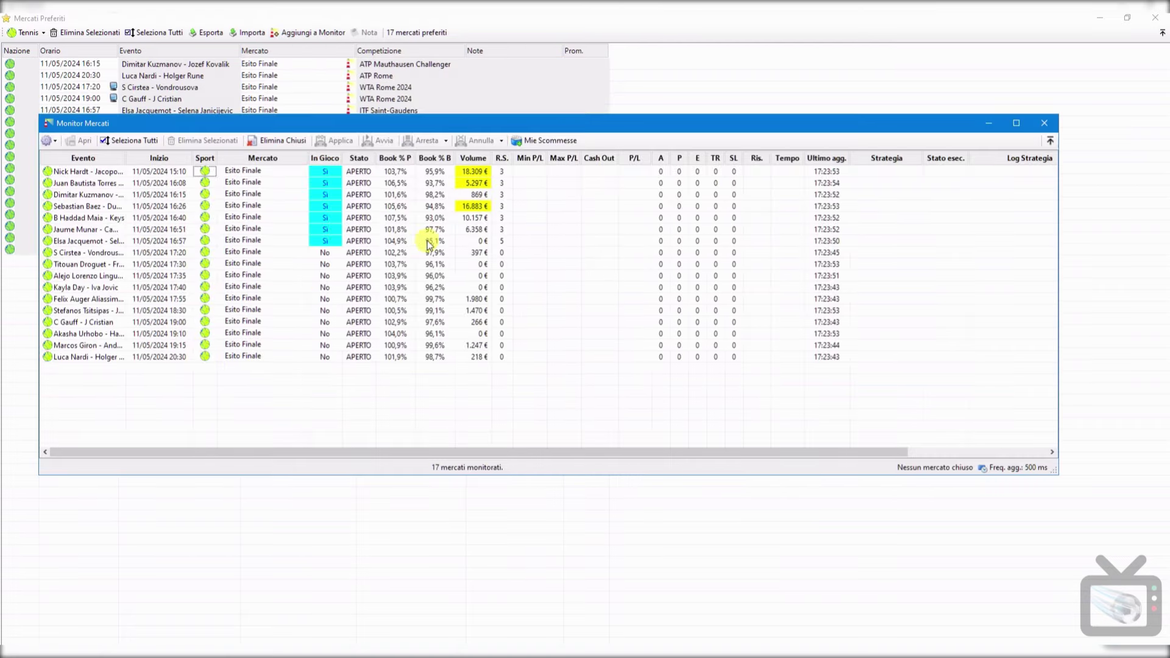
key(Down)
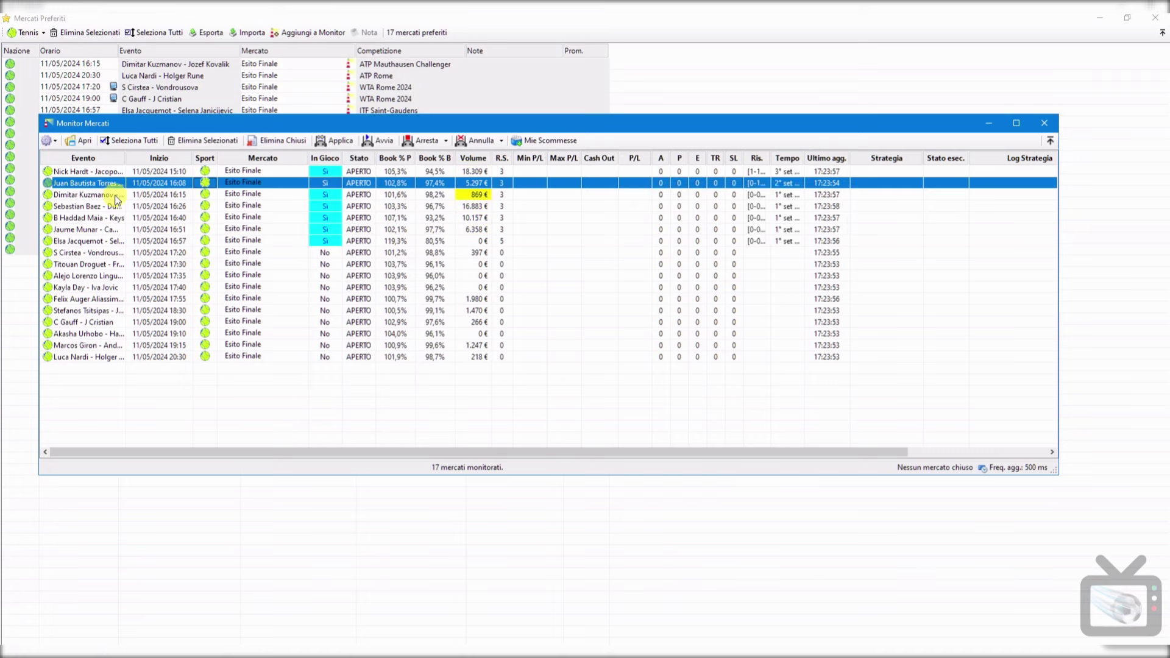
drag(125, 158, 183, 158)
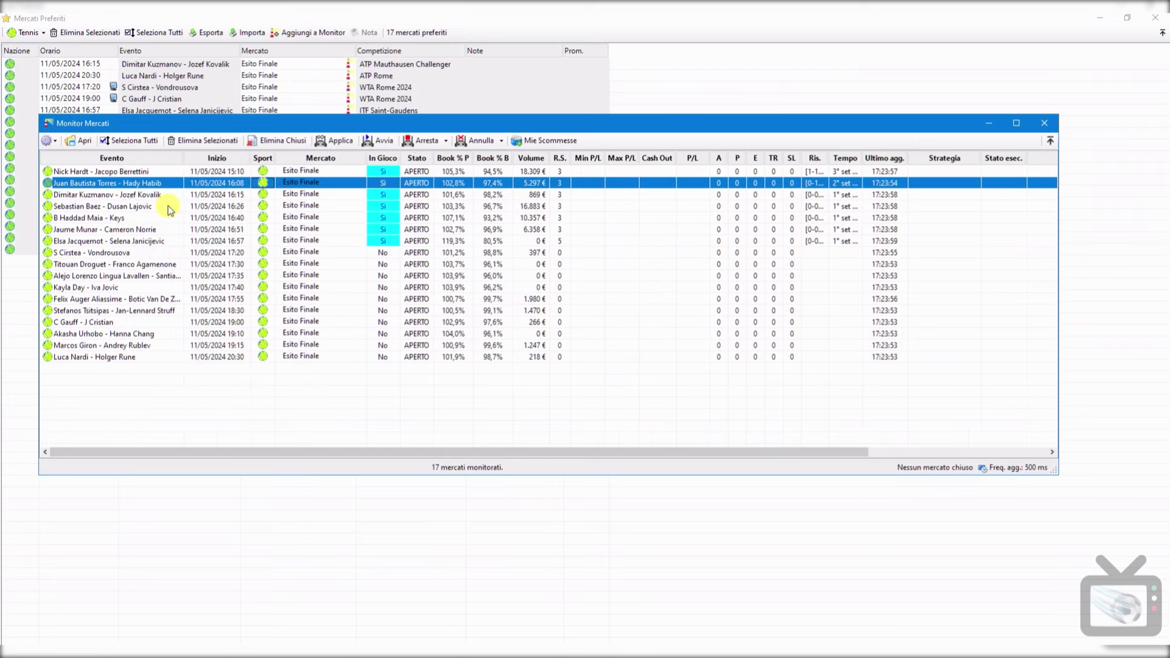